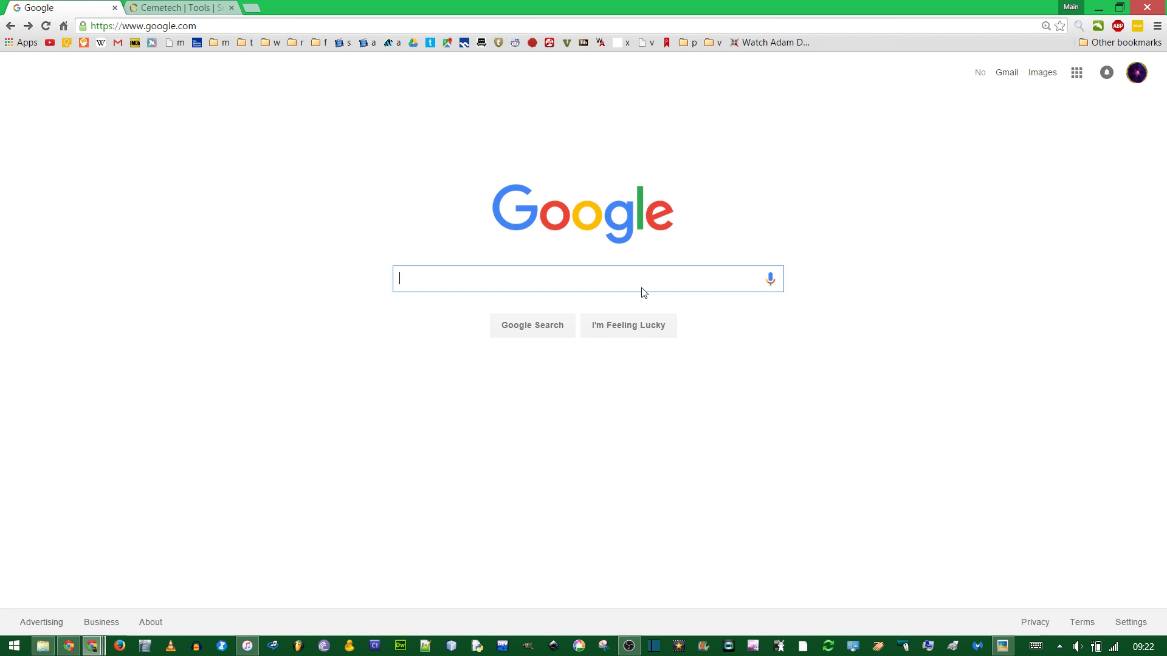
Step: Search Google for 'ti connect' and open the TI Connect software overview page
type("ti connect")
key("Return")
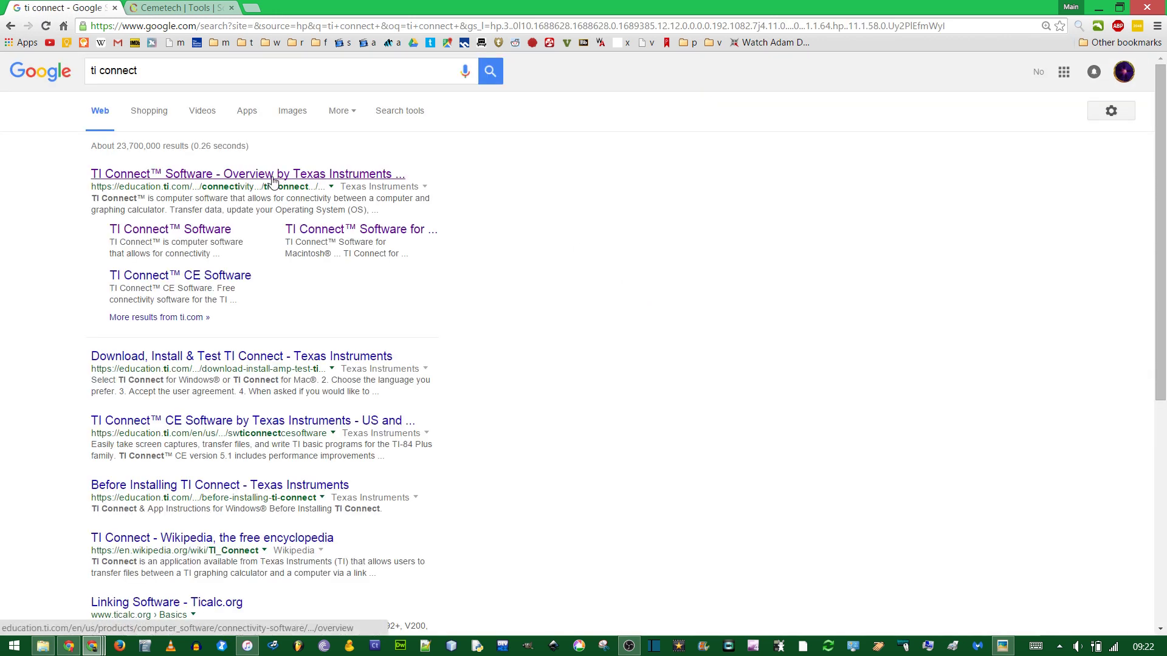
left_click(273, 181)
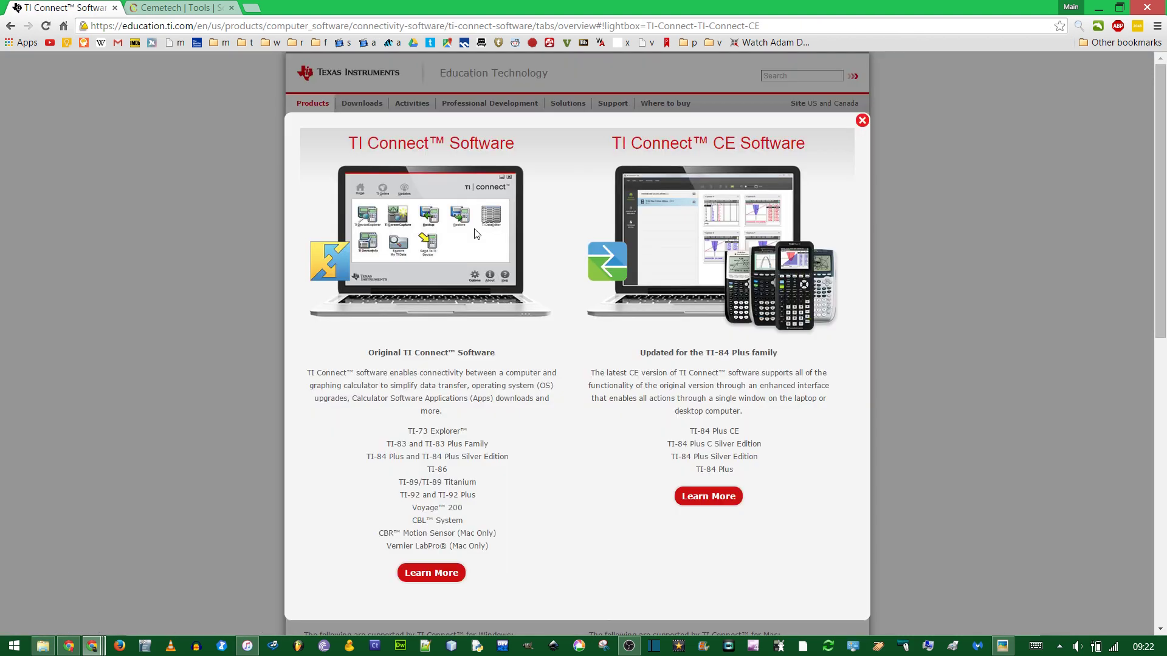
Step: Start downloading the English Windows installer TI-Connect-4.0.0.218 from the PC download page
left_click(861, 121)
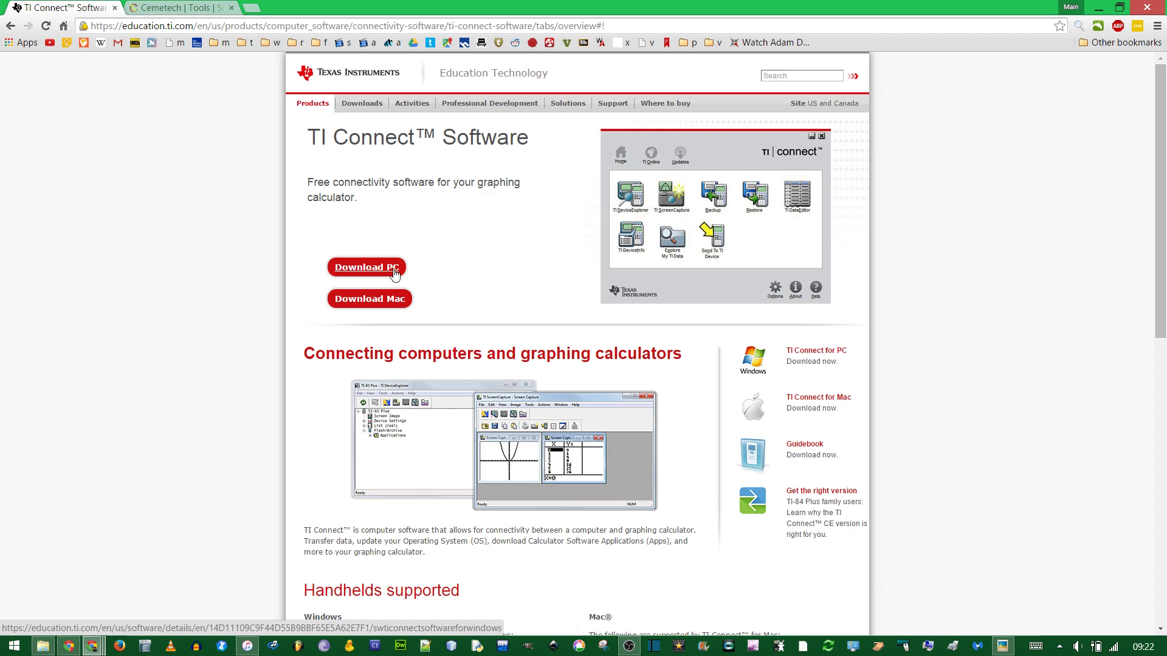
left_click(394, 273)
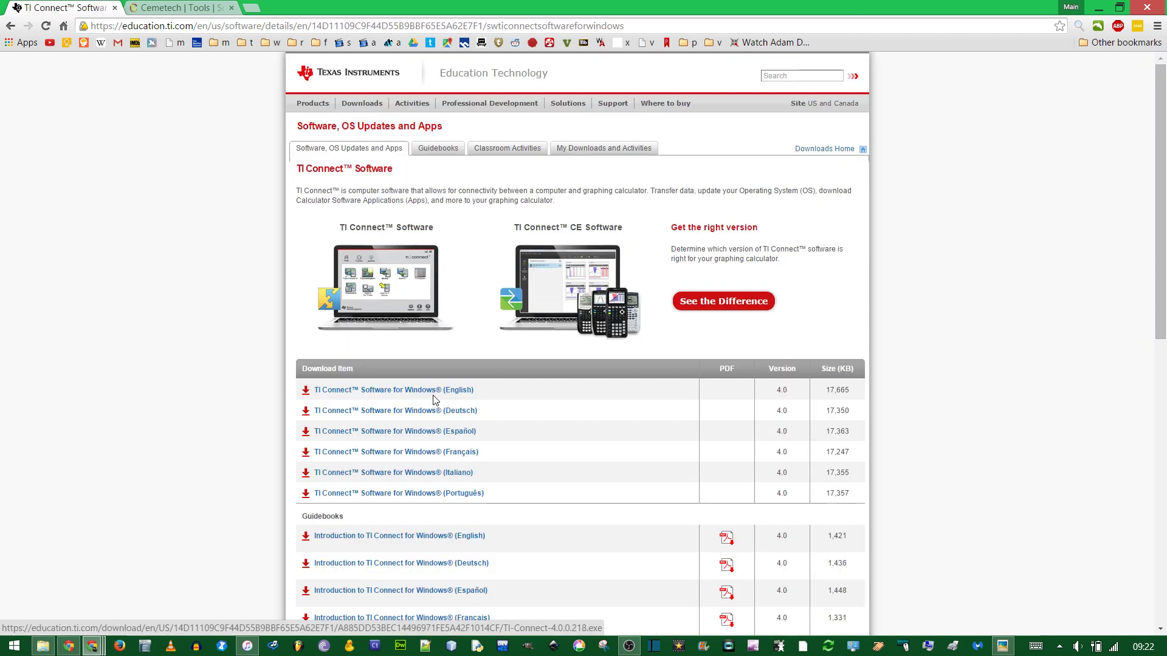
left_click(417, 394)
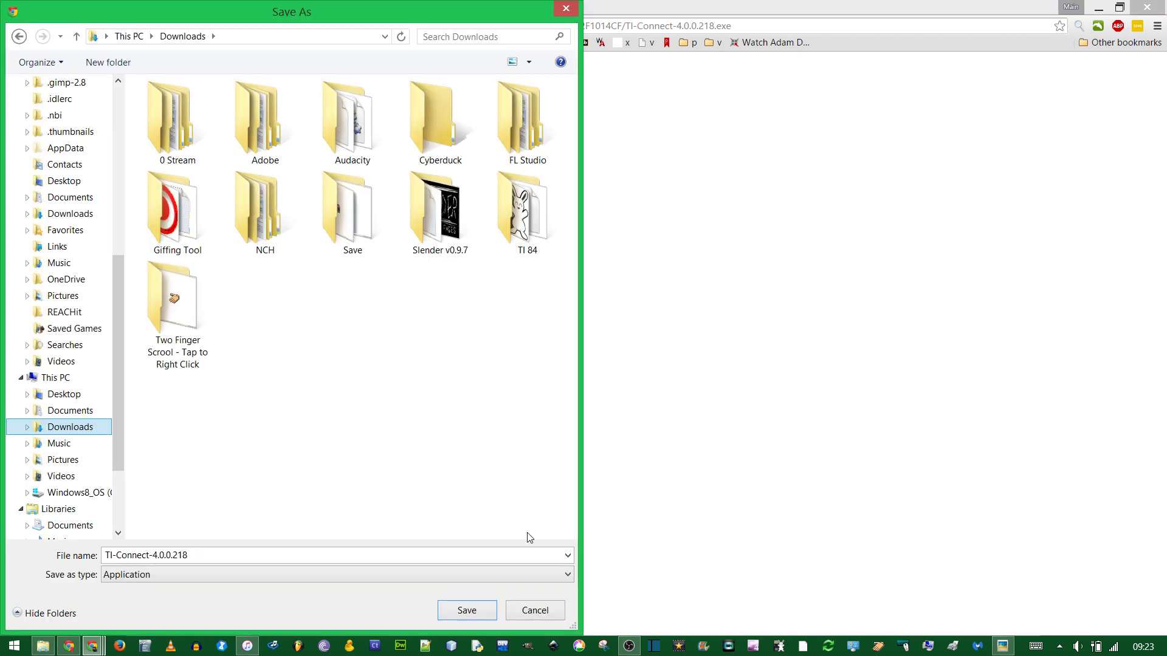
Step: Save and run the installer, accepting the licence and installing to C:\Program Files (x86)\TI Education\
left_click(476, 610)
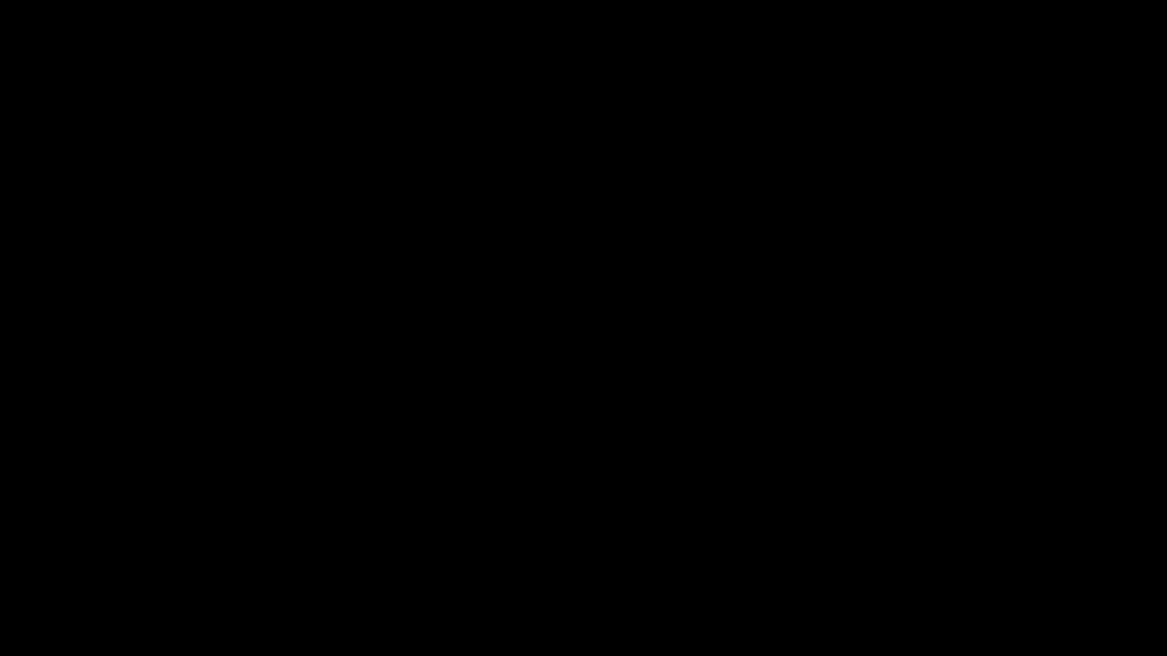
left_click(660, 360)
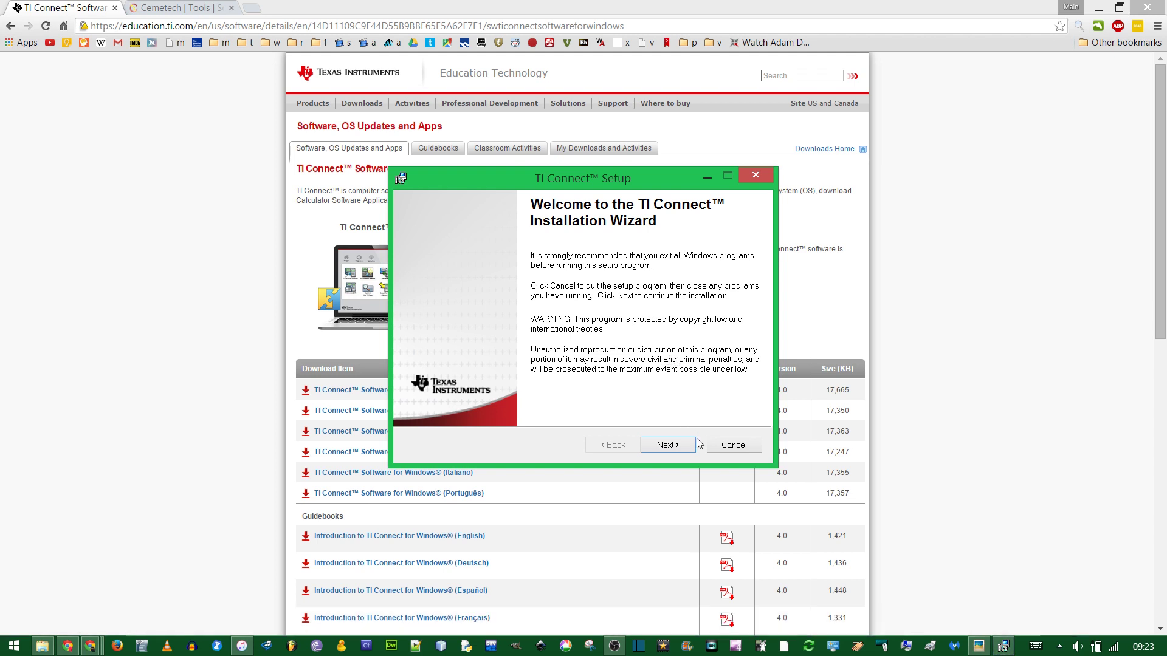
left_click(669, 445)
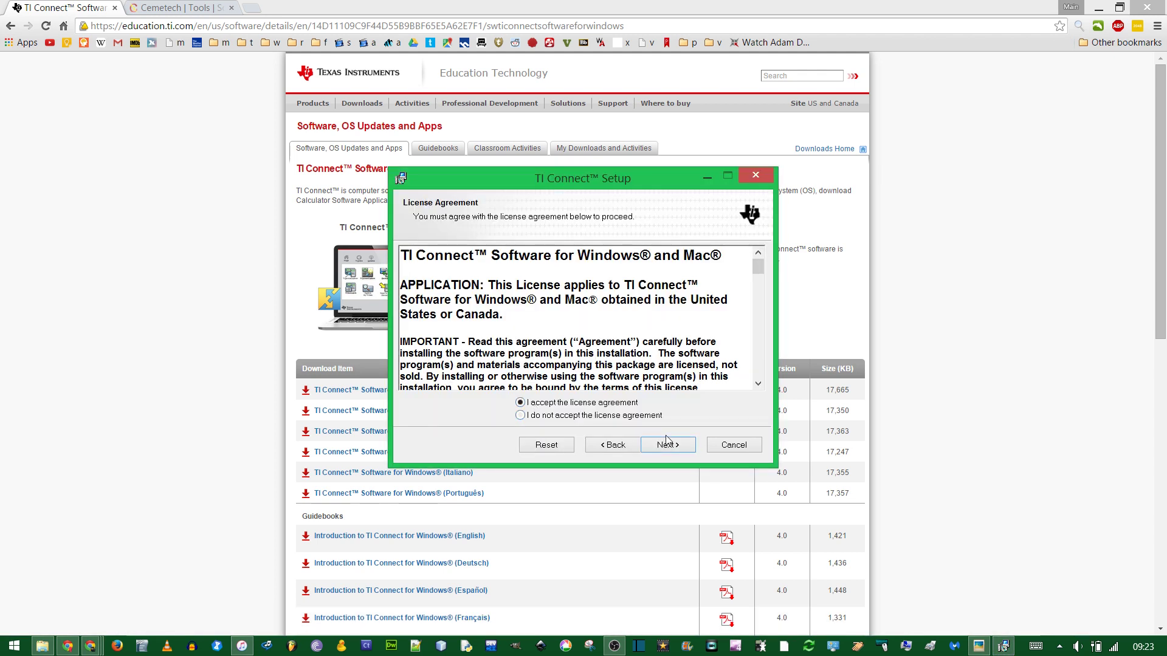
left_click(666, 443)
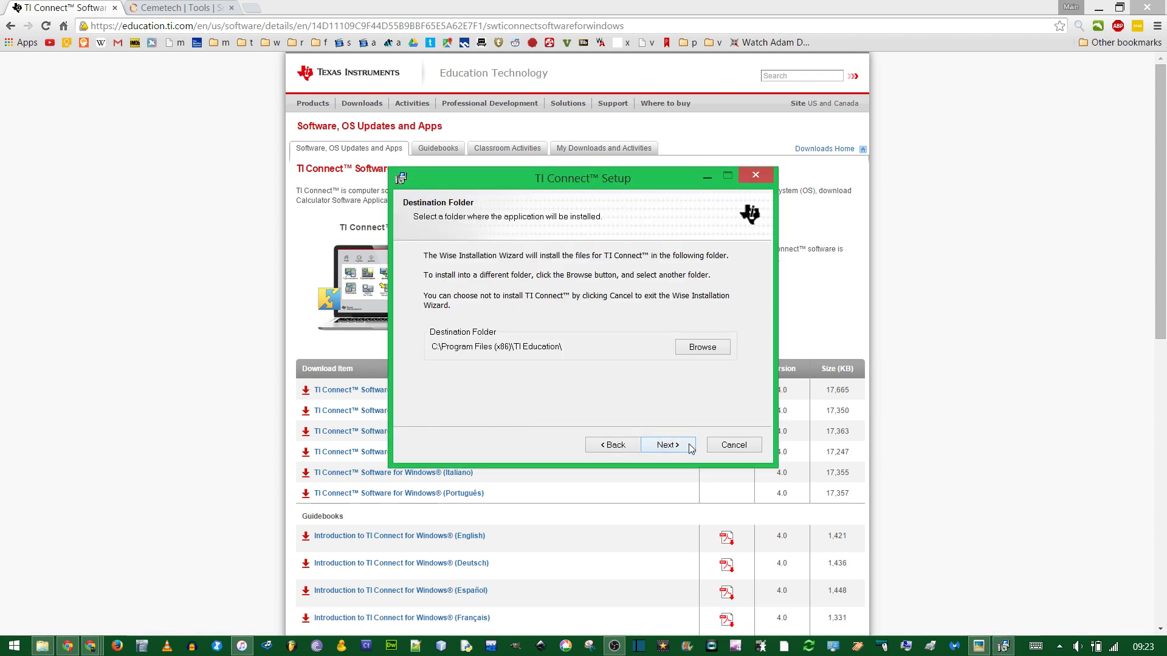
left_click(680, 445)
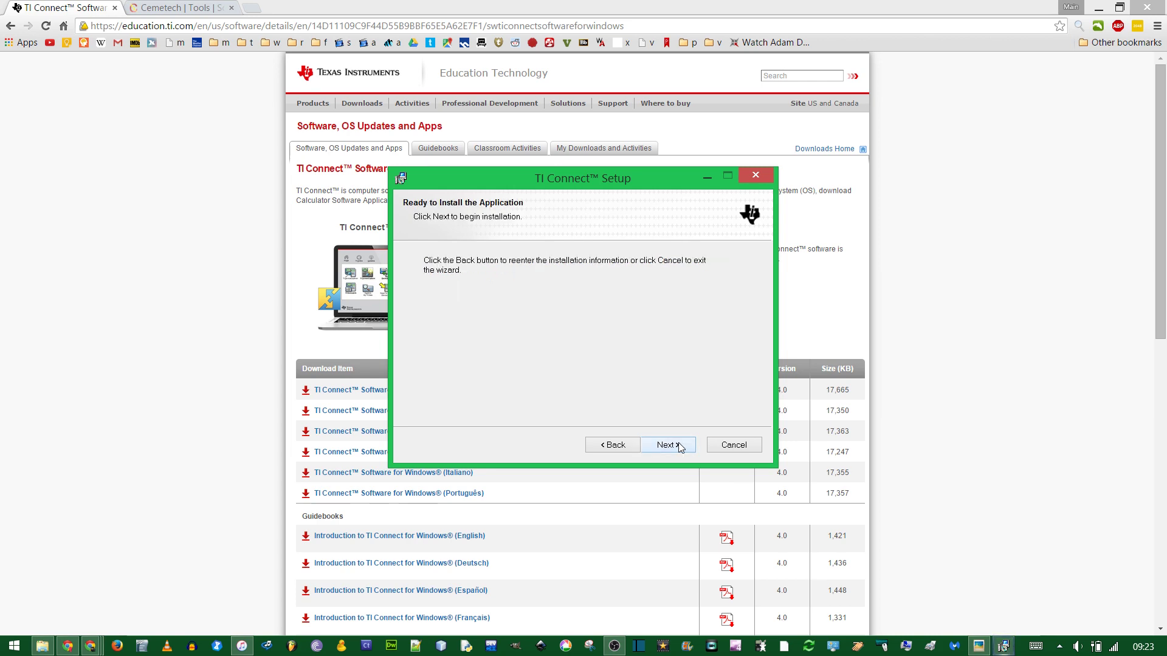
left_click(680, 446)
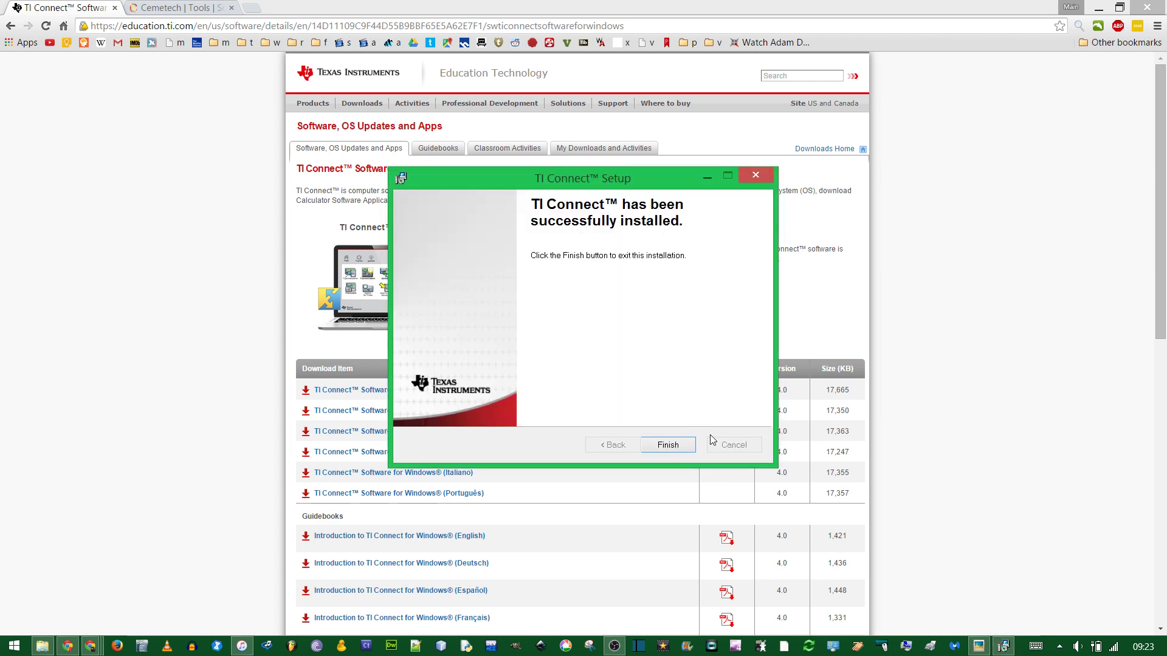
left_click(667, 448)
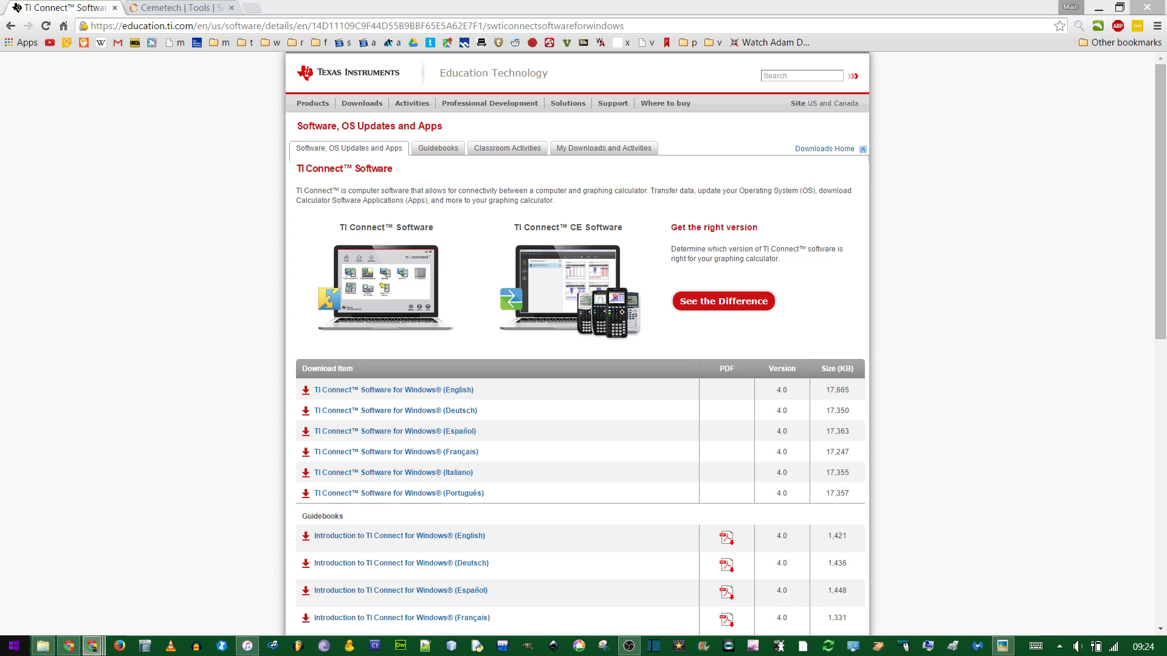
Step: Launch TI Connect and list the TI-84 Plus programs QUAD, ZT1 and ZZTRIG in DeviceExplorer
left_click(14, 646)
left_click(148, 334)
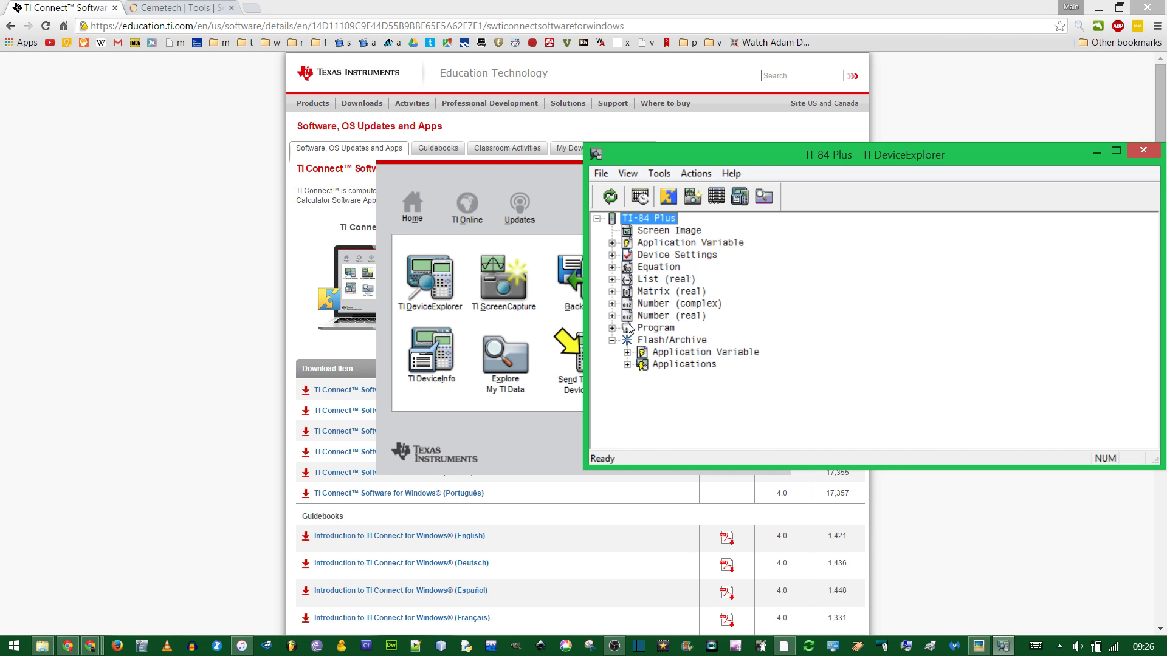
left_click(613, 328)
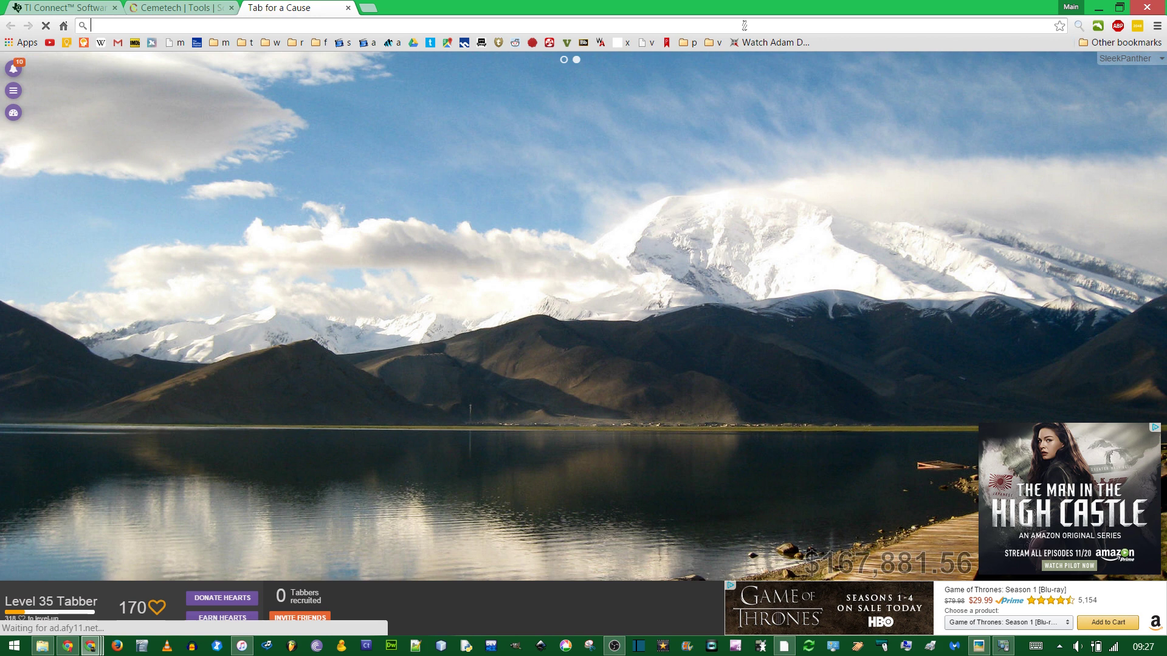
Step: Search 'ti 84 prime factor program' and open the ticalc.org factoring programs list
type("ti 84 prime factor program")
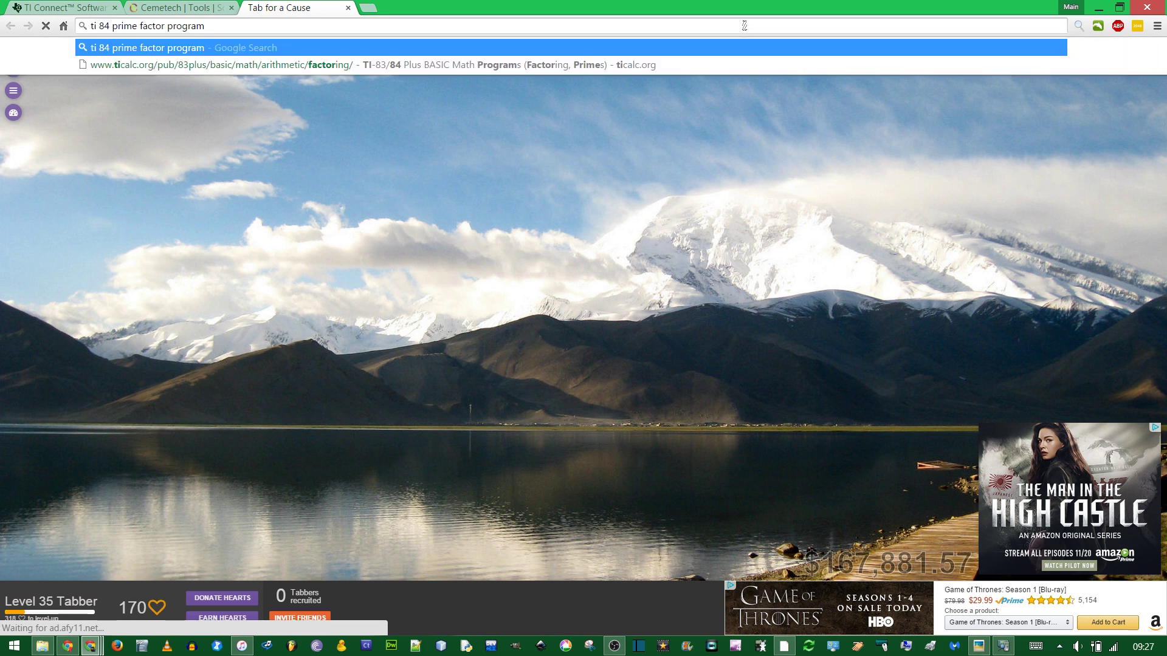
key("Return")
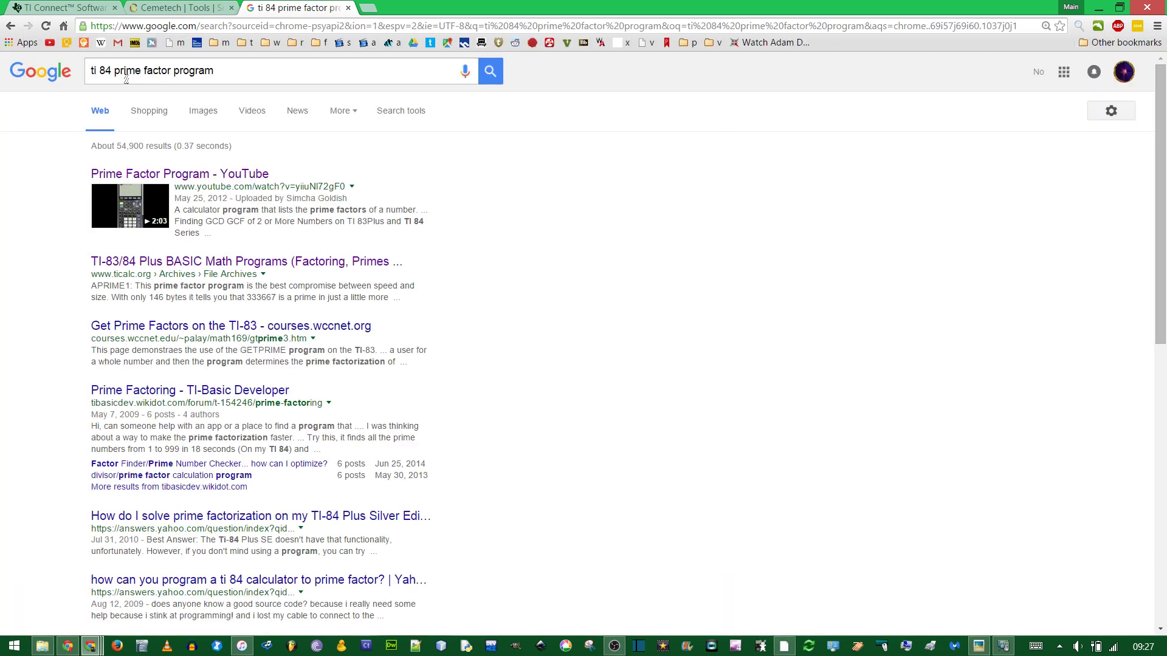
left_click(222, 262)
Step: Find bprime.zip on the page and save it into Downloads\TI 84\My Programs\New folder
key("ctrl+f")
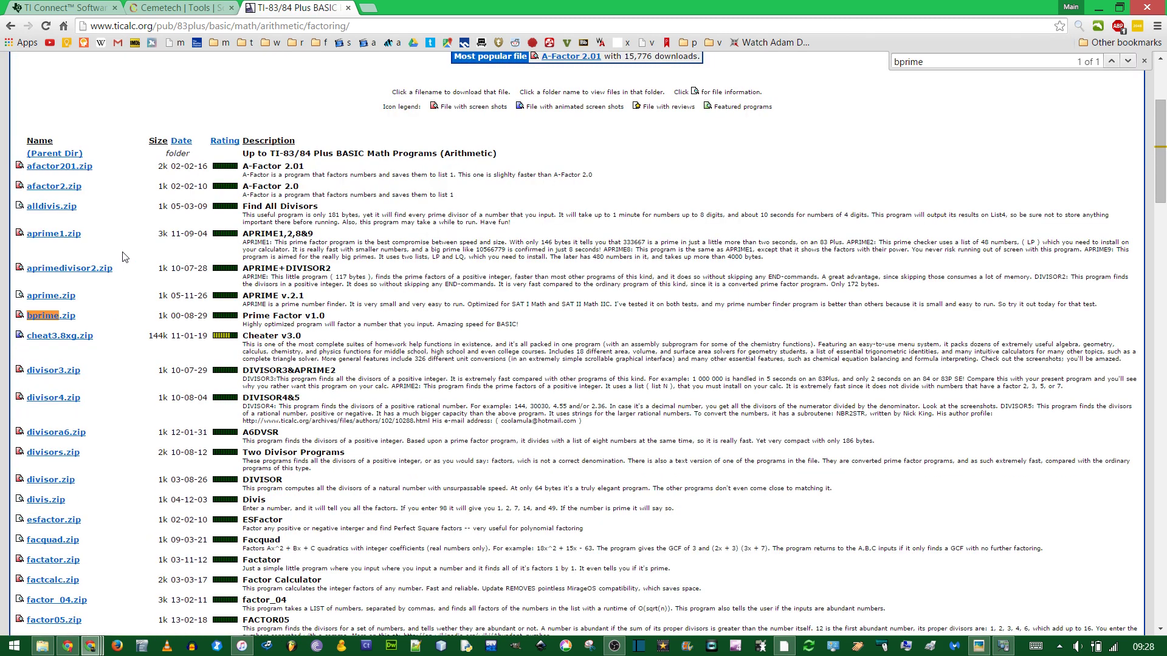
left_click(53, 317)
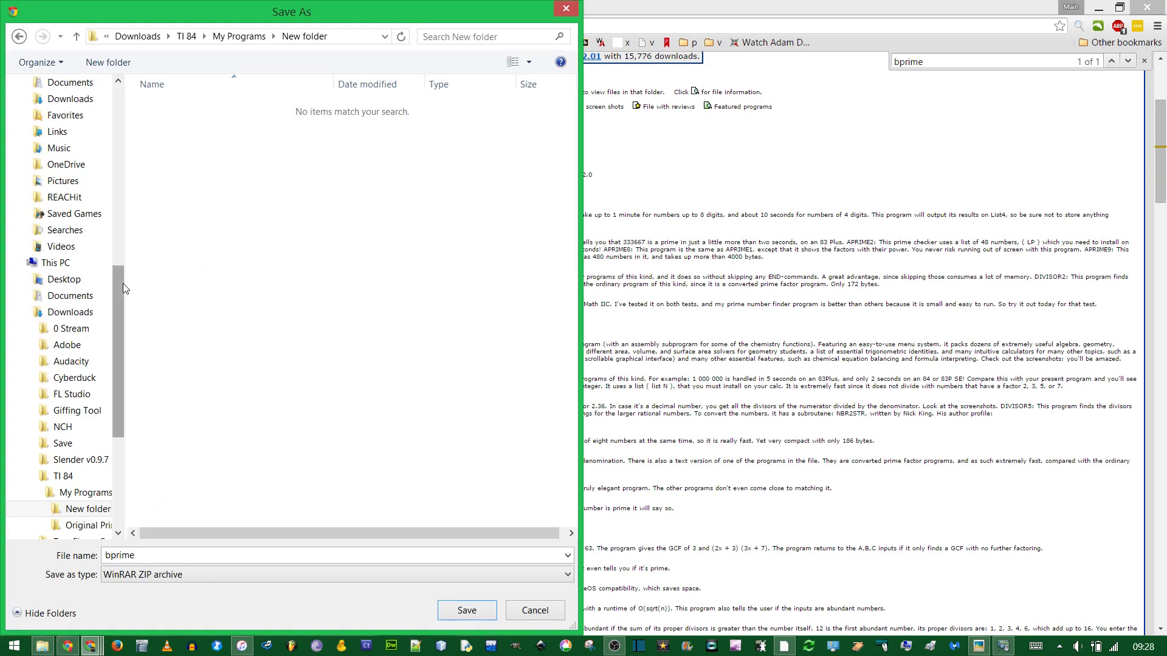
left_click(468, 611)
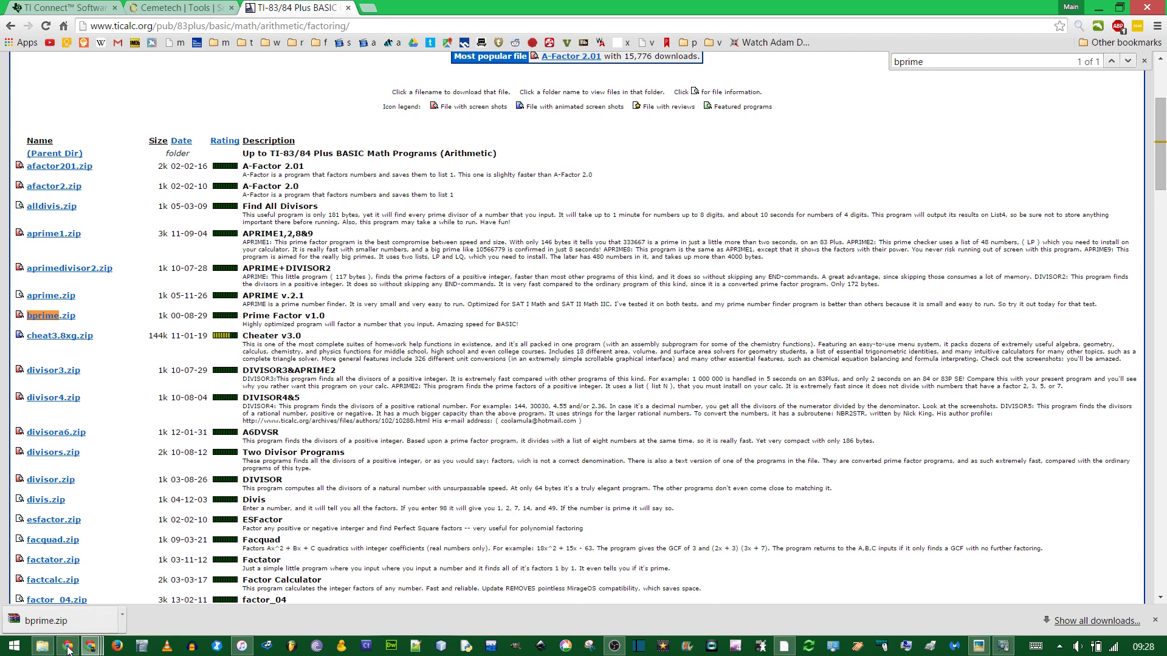
left_click(43, 652)
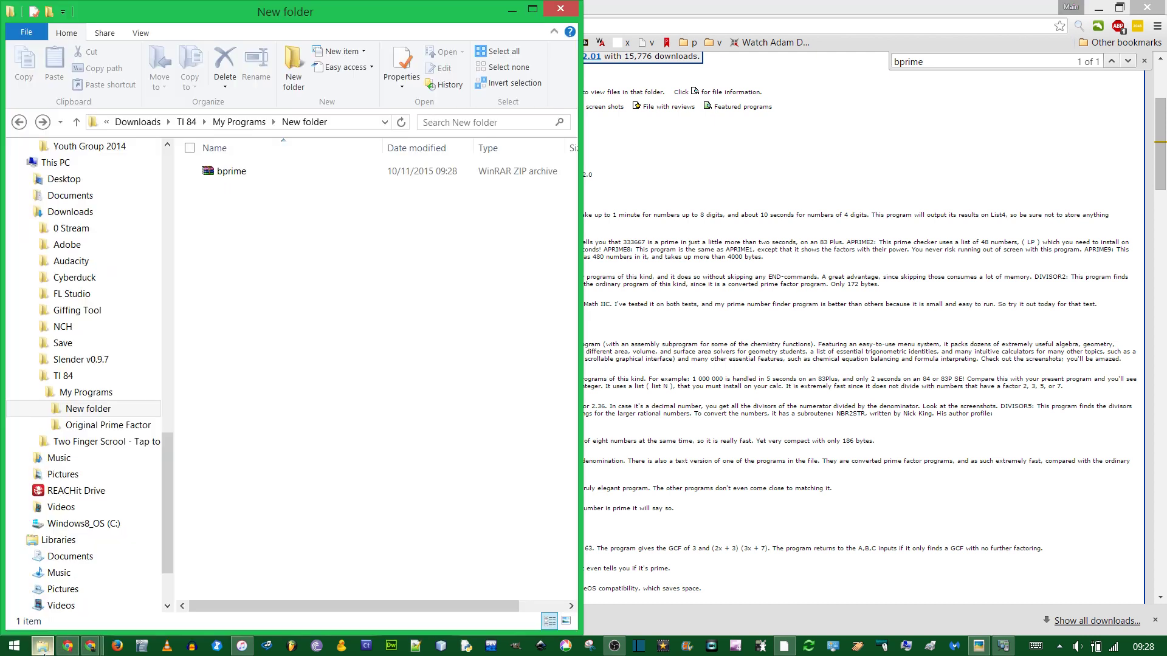
Step: Extract bprime.zip with WinRAR Extract Here, producing BGETPRME.8XP and Bgetprme.txt
left_click(220, 176)
right_click(219, 175)
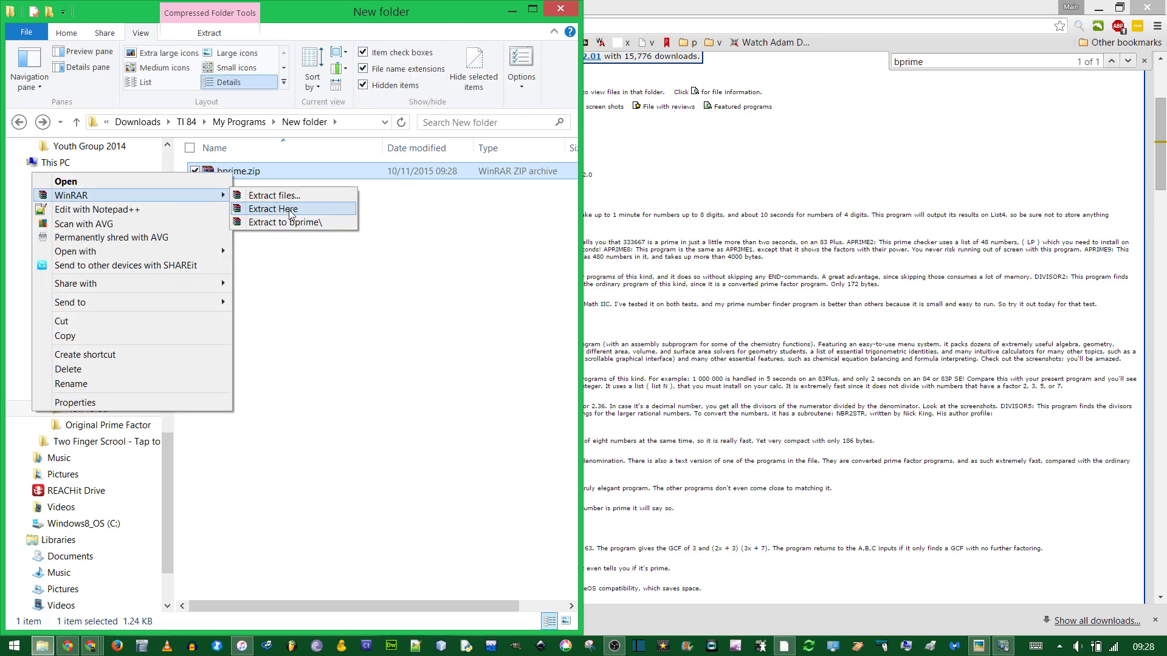
left_click(289, 209)
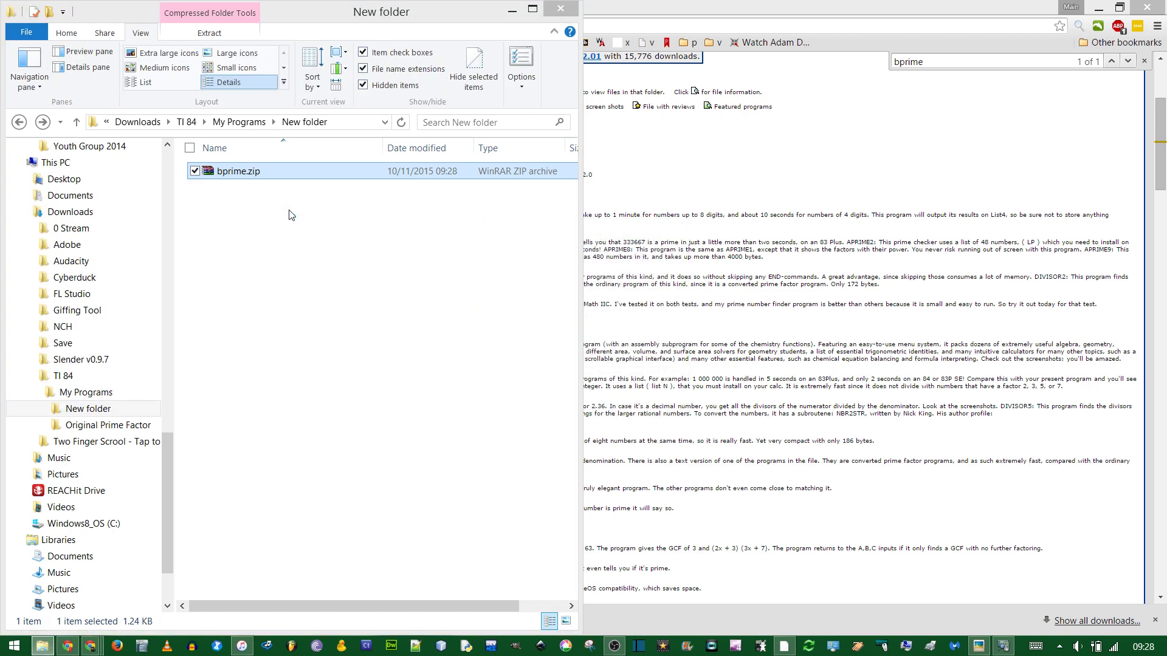
left_click(223, 176)
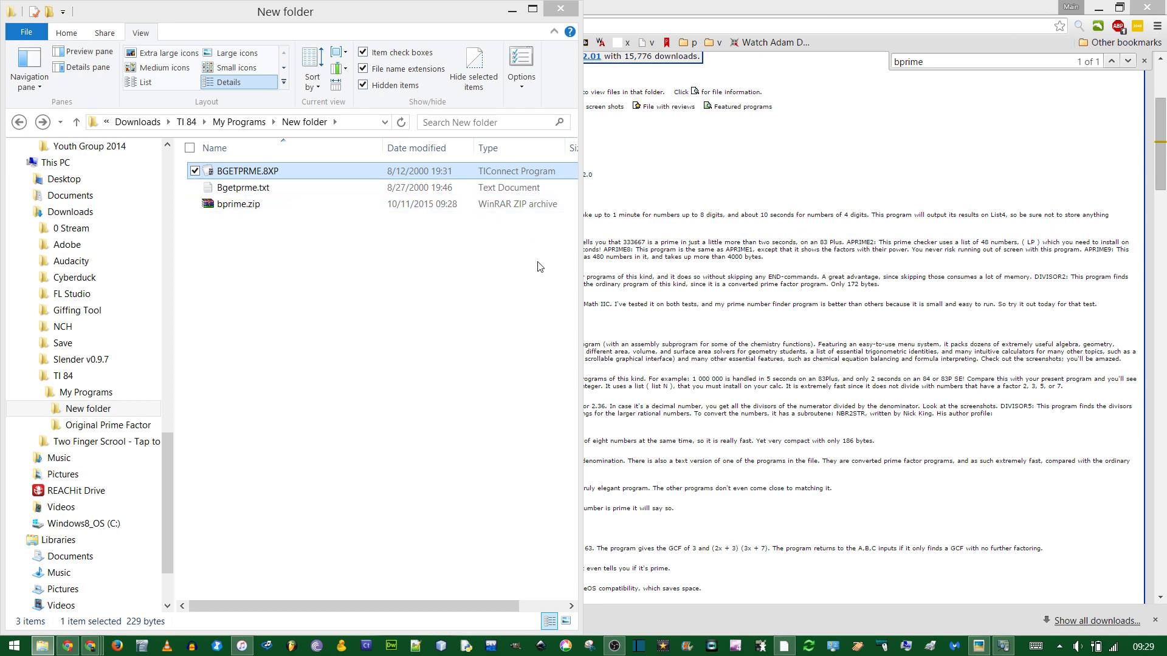
key("alt+Tab")
Step: Load BGETPRME.8XP into SourceCoder 3 and review its 22-line TI-BASIC prime-factor code
key("ctrl+shift+Tab")
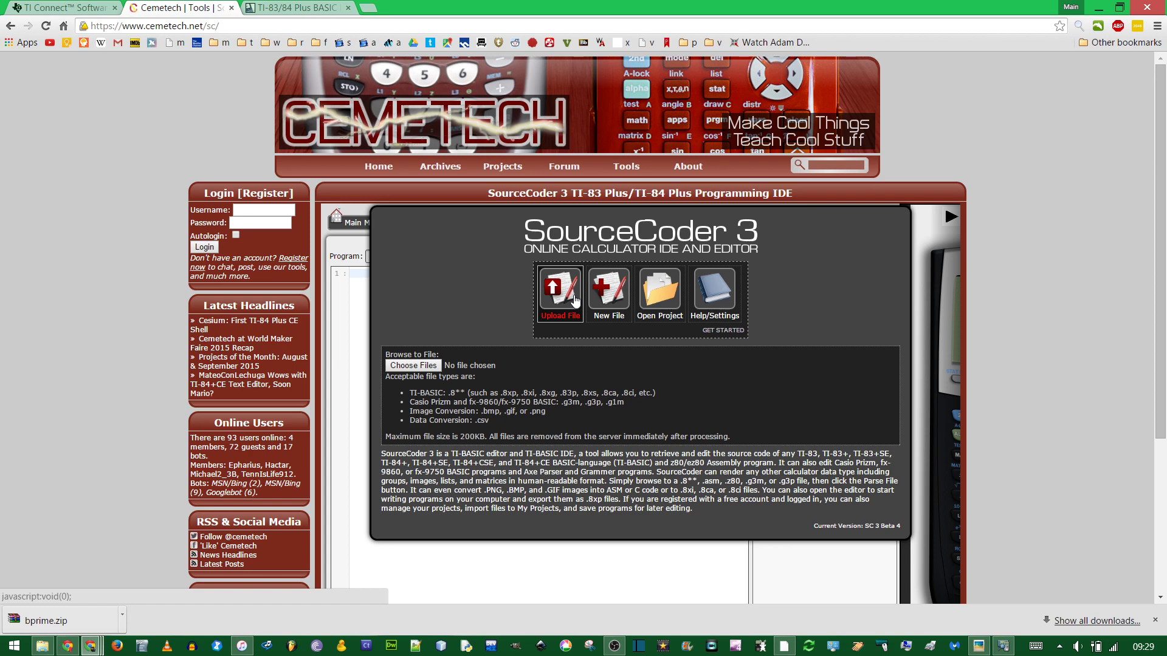
left_click_drag(156, 26, 189, 27)
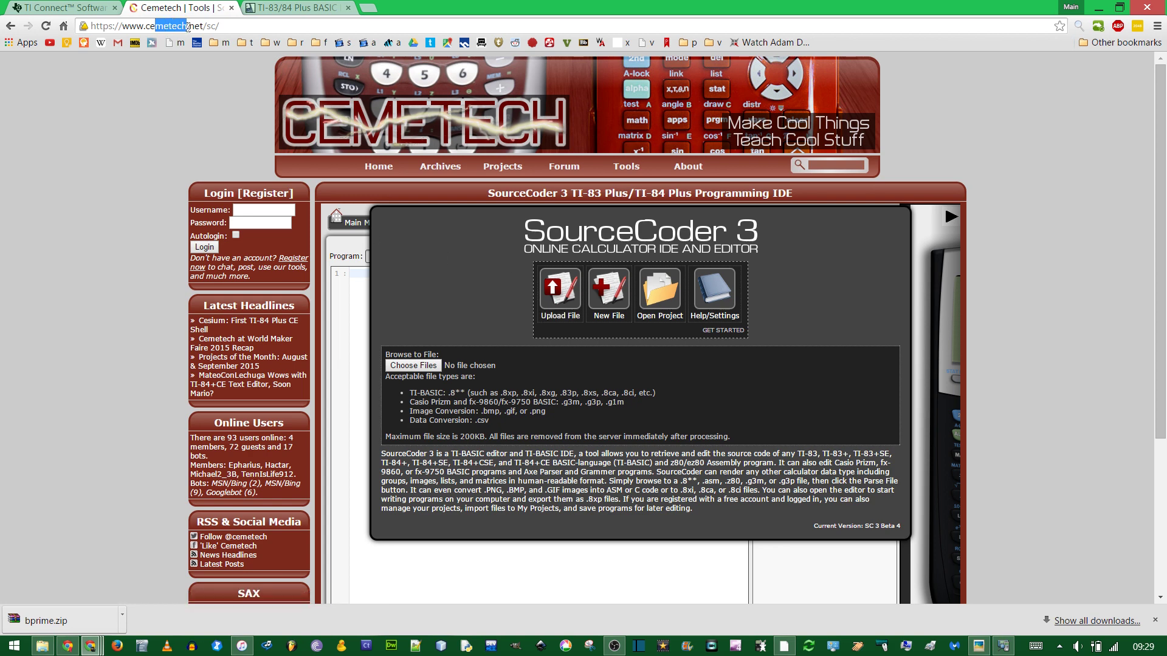
left_click(425, 365)
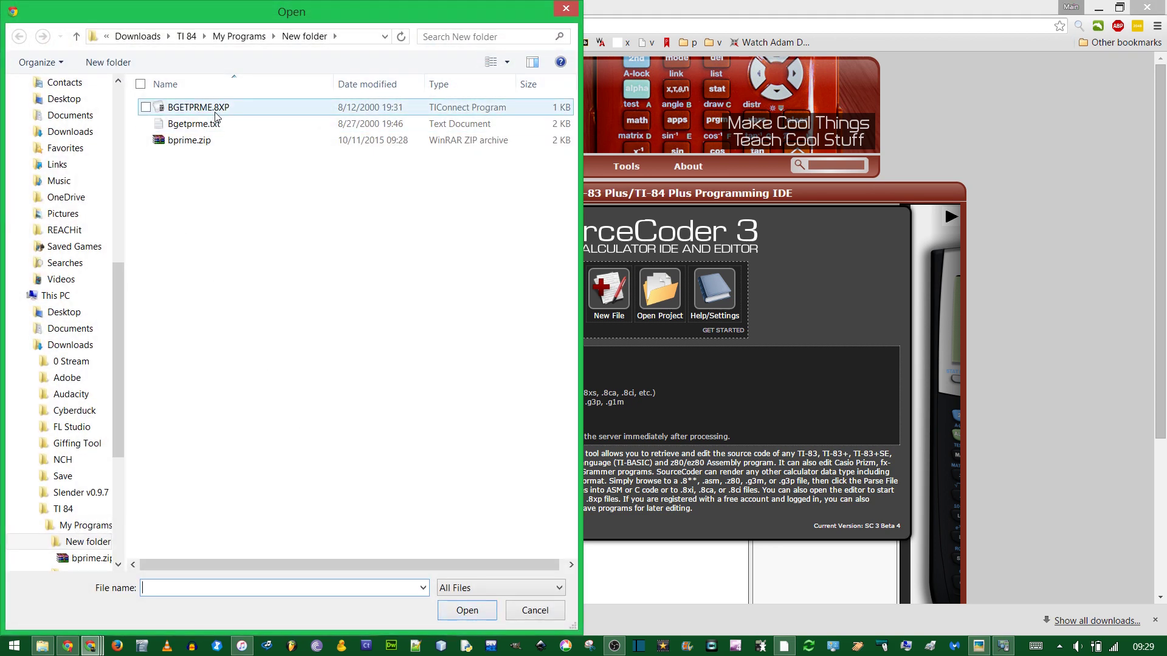
double_click(196, 107)
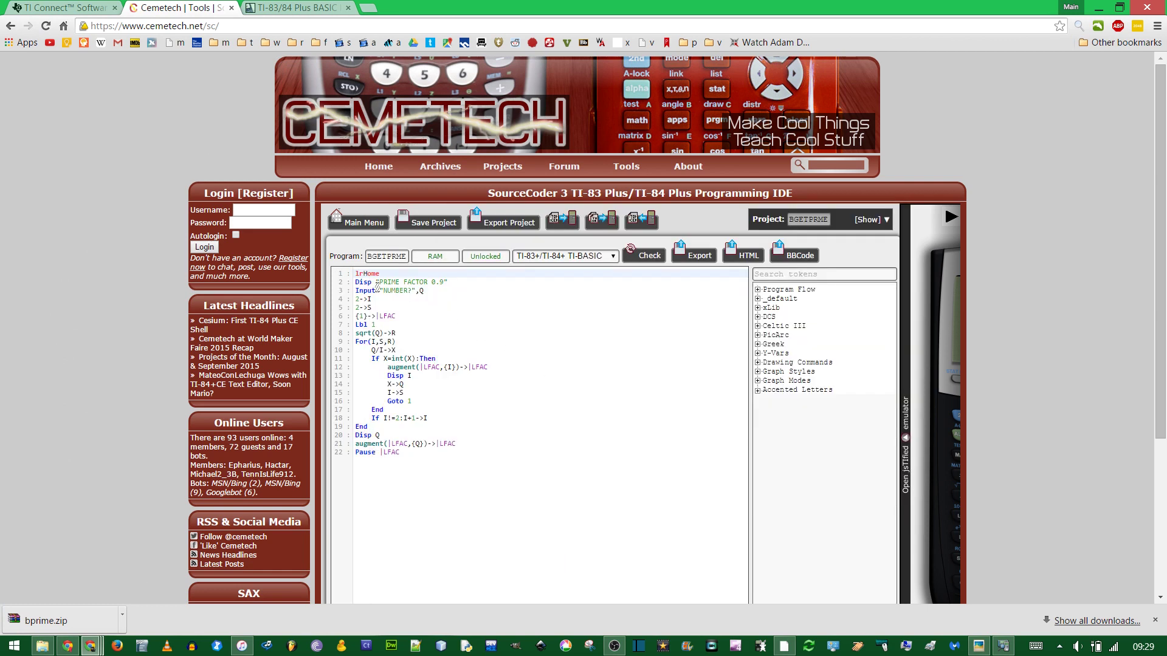
left_click_drag(376, 286, 468, 512)
left_click(534, 496)
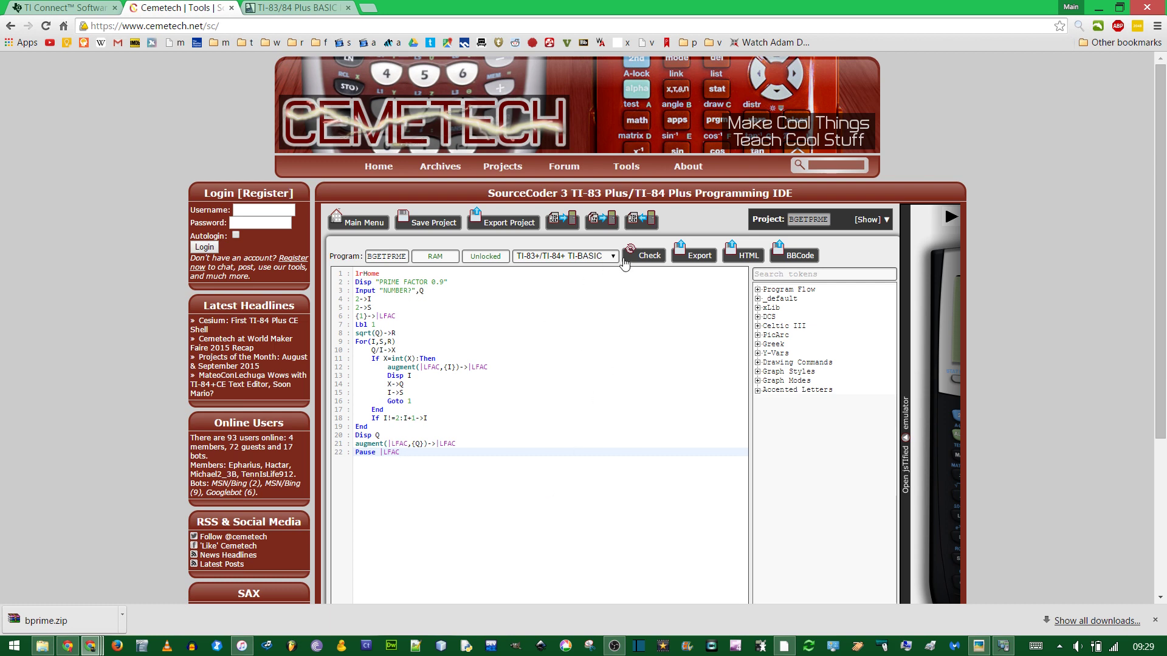
Step: Replace the current SourceCoder project with a new empty TI program
left_click(358, 223)
left_click(608, 303)
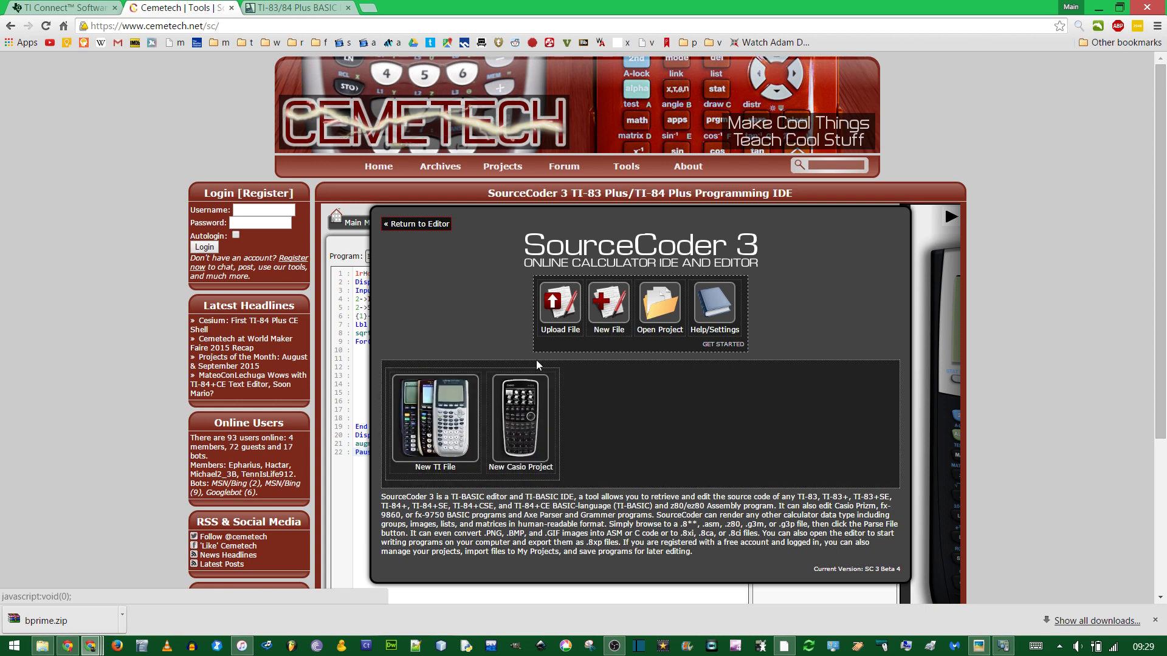
left_click(591, 415)
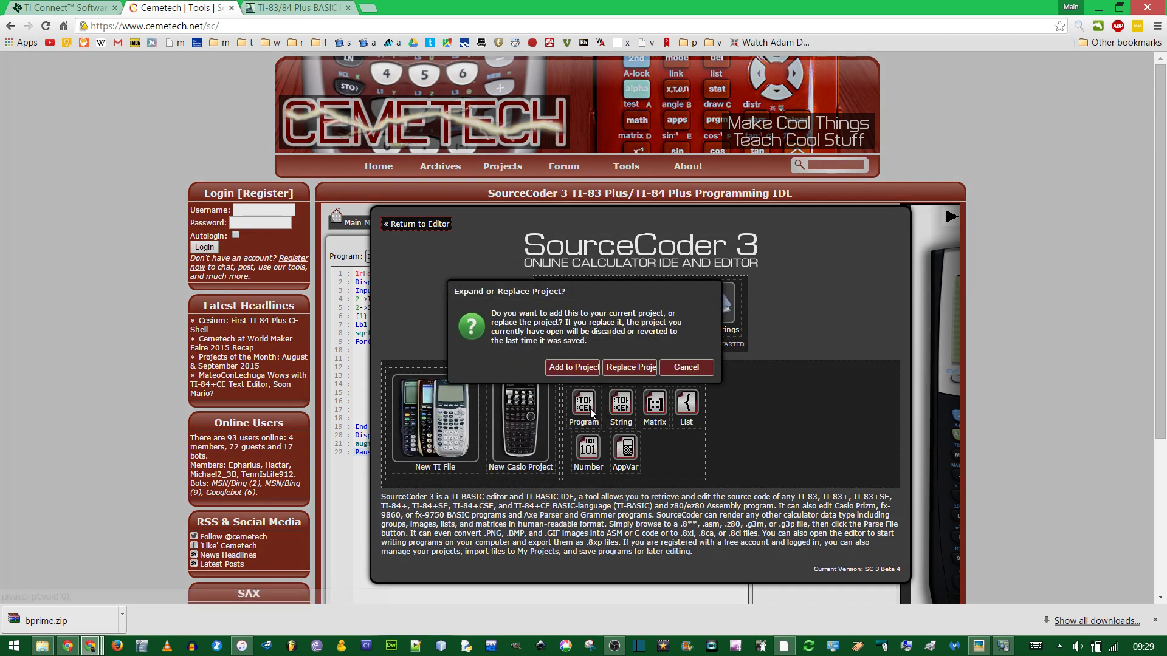
left_click(617, 368)
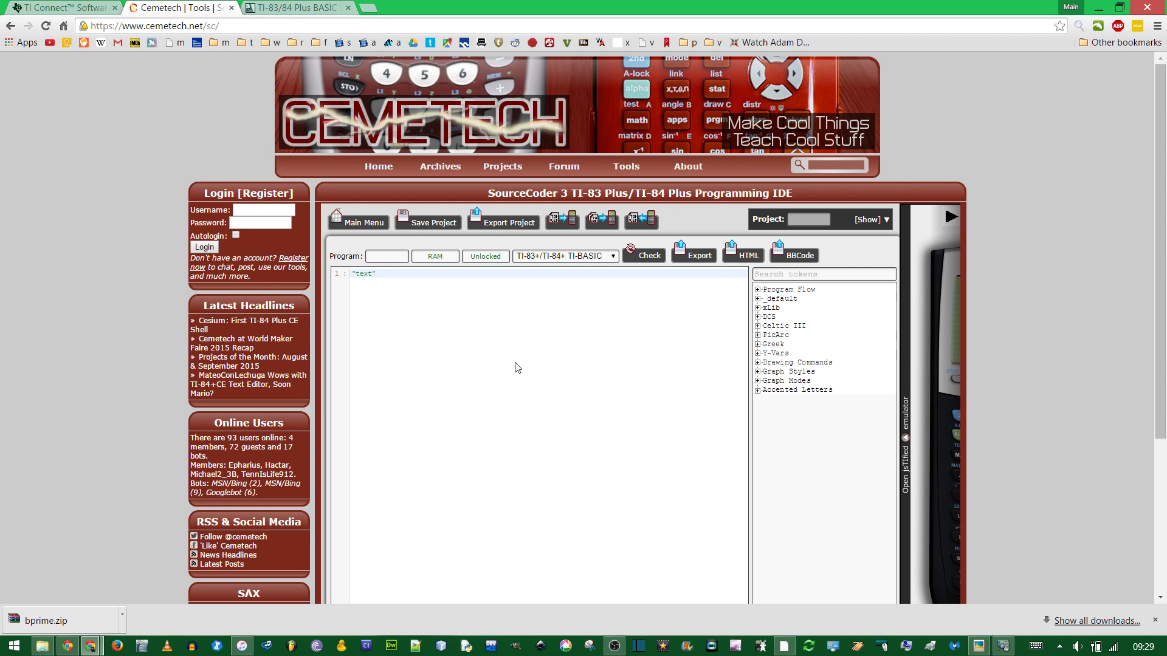
Step: Name the program TEST and export it as TEST.8xp
left_click(387, 254)
type("TEST")
left_click(698, 256)
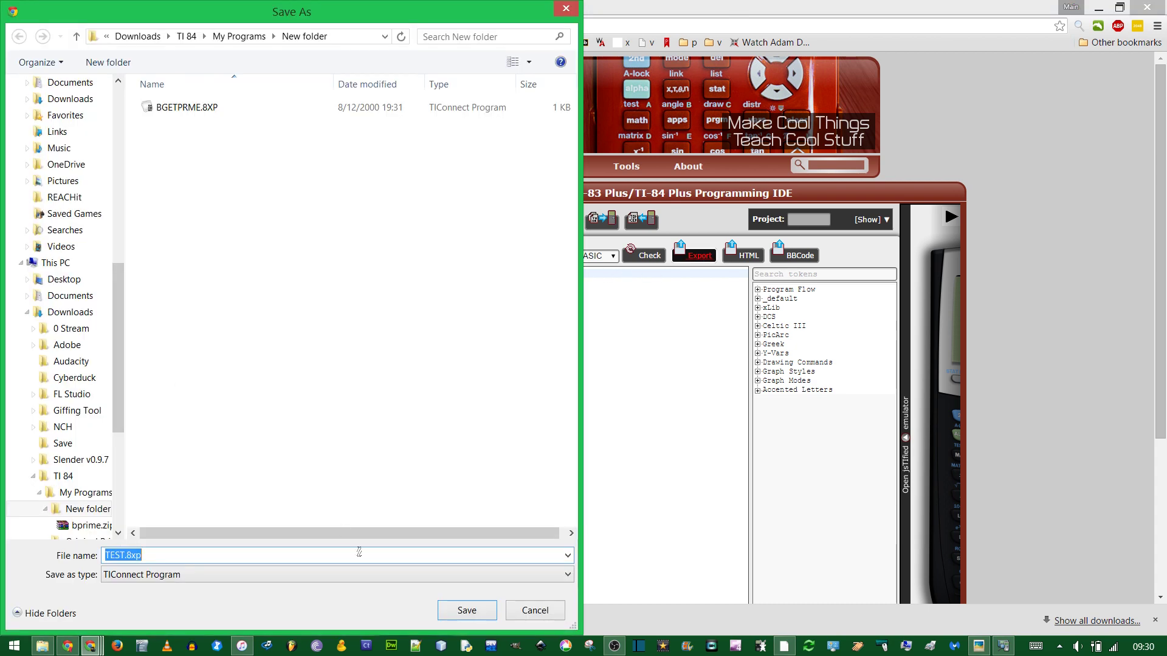
Step: Save TEST.8xp beside BGETPRME.8XP and drag both files onto the TI-84 Plus in DeviceExplorer
left_click(465, 610)
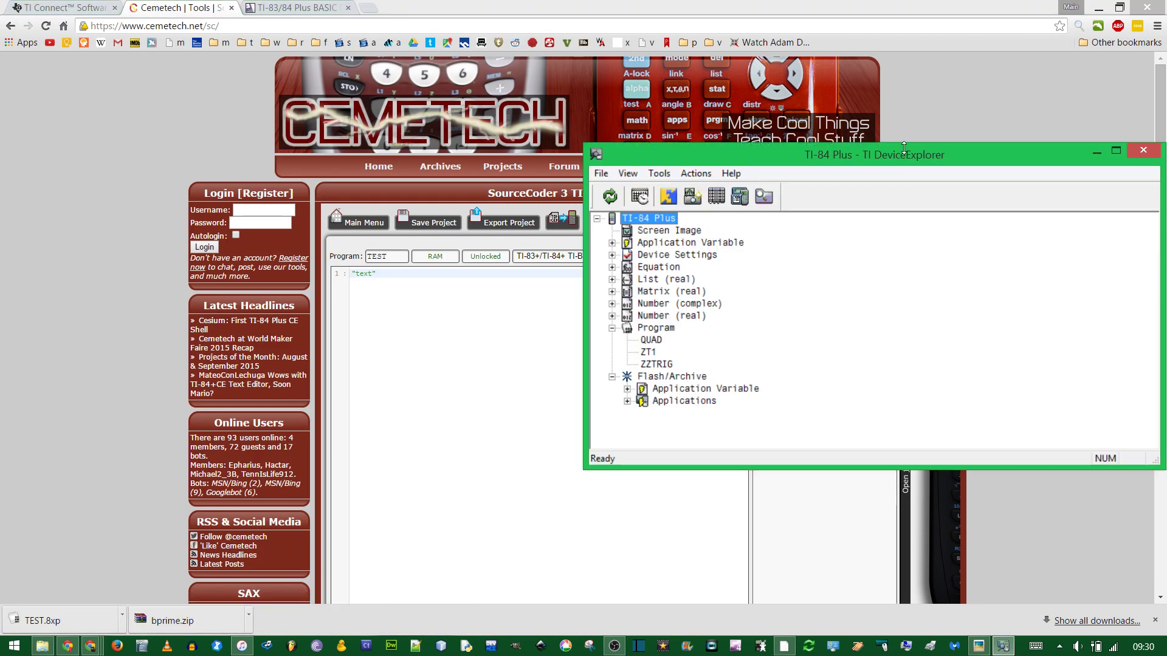
left_click(42, 646)
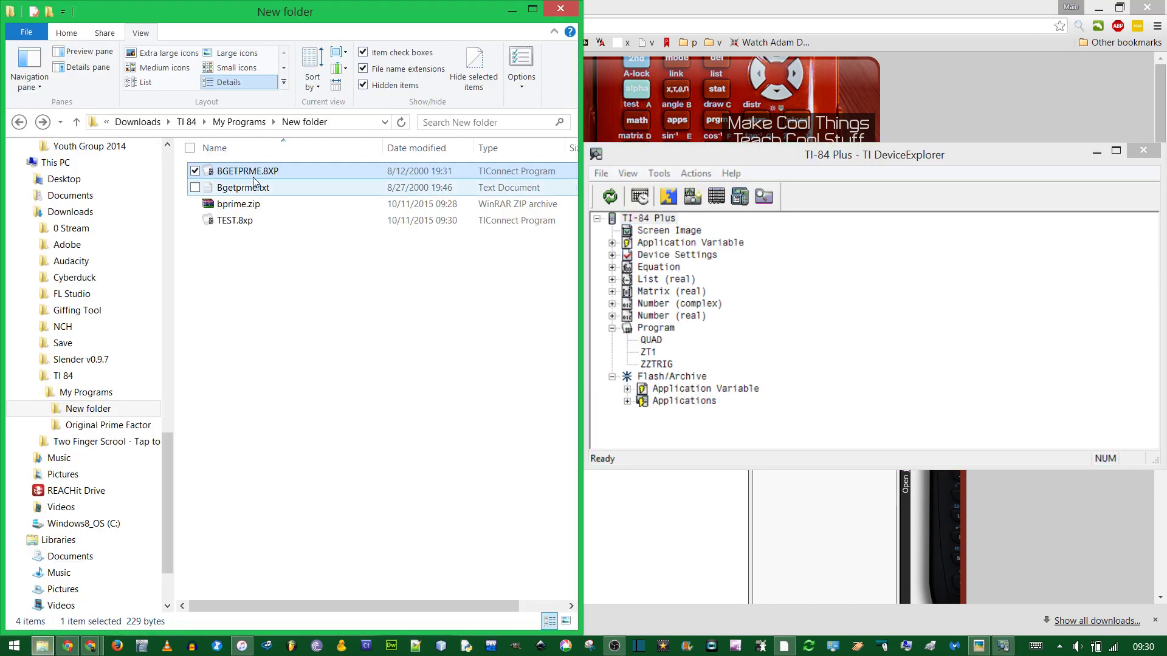
left_click(246, 229, "ctrl")
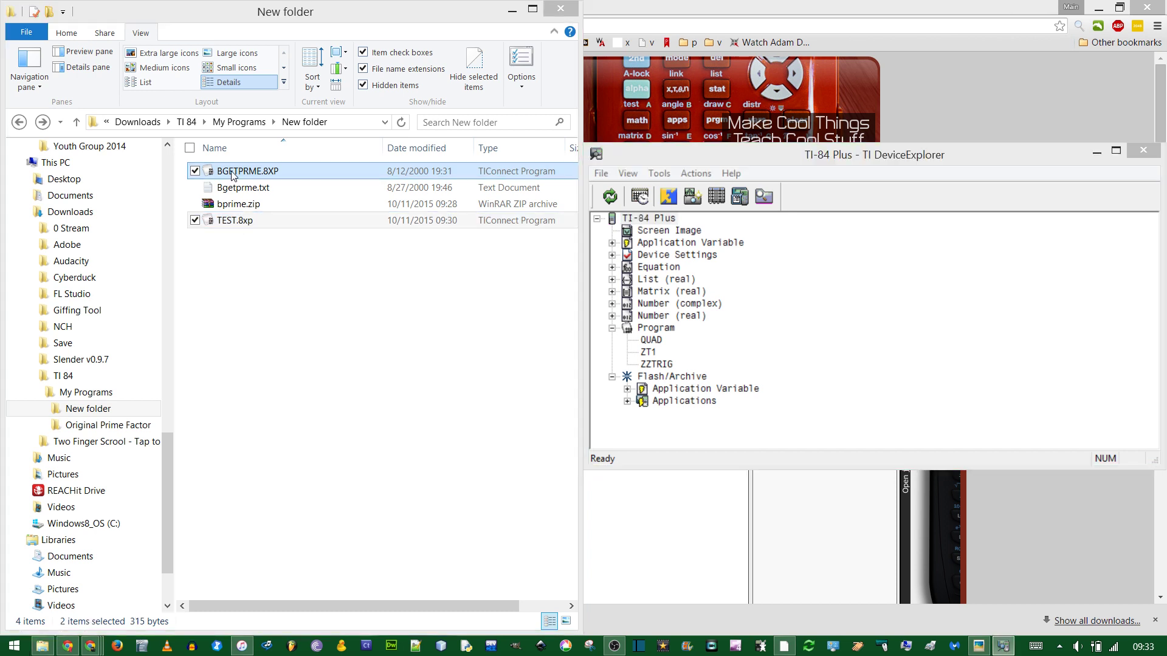
left_click_drag(249, 171, 943, 324)
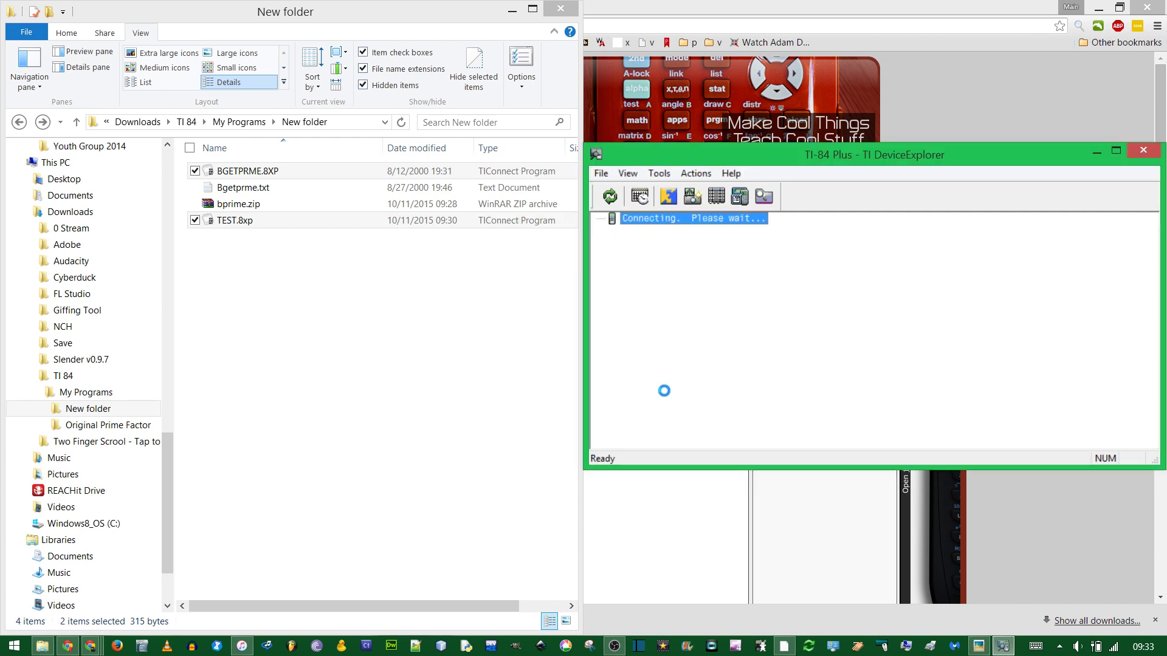
Step: Verify BGETPRME and TEST appear in the calculator's Program list, then select TEST.8xp
left_click(661, 341)
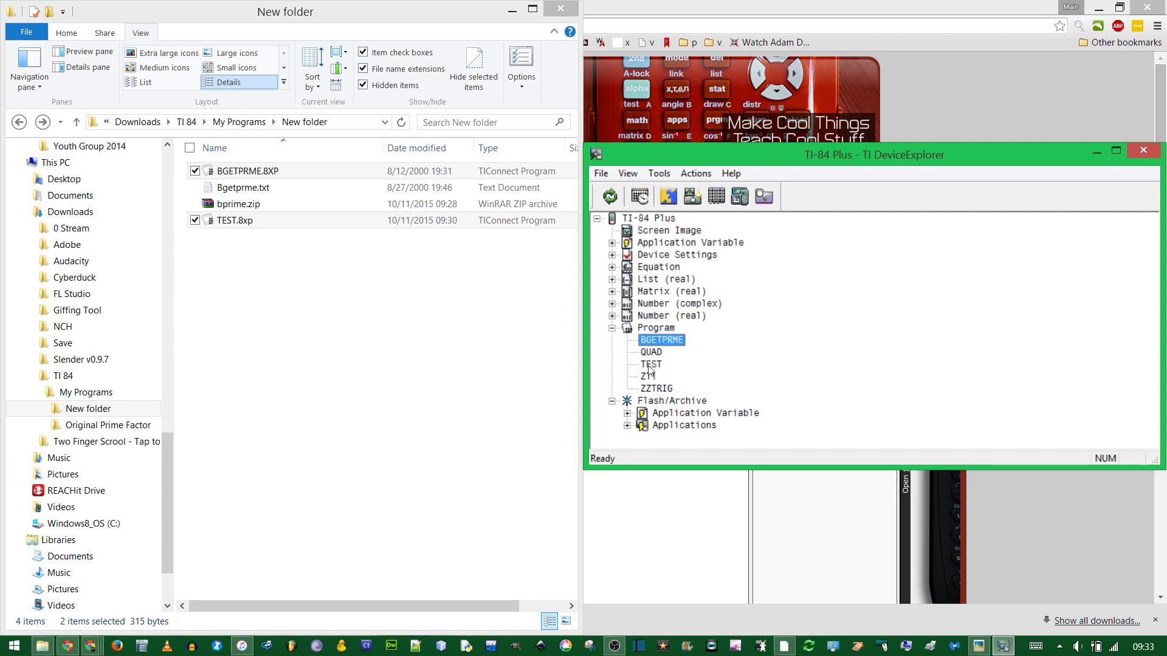
left_click(649, 366)
right_click(653, 342)
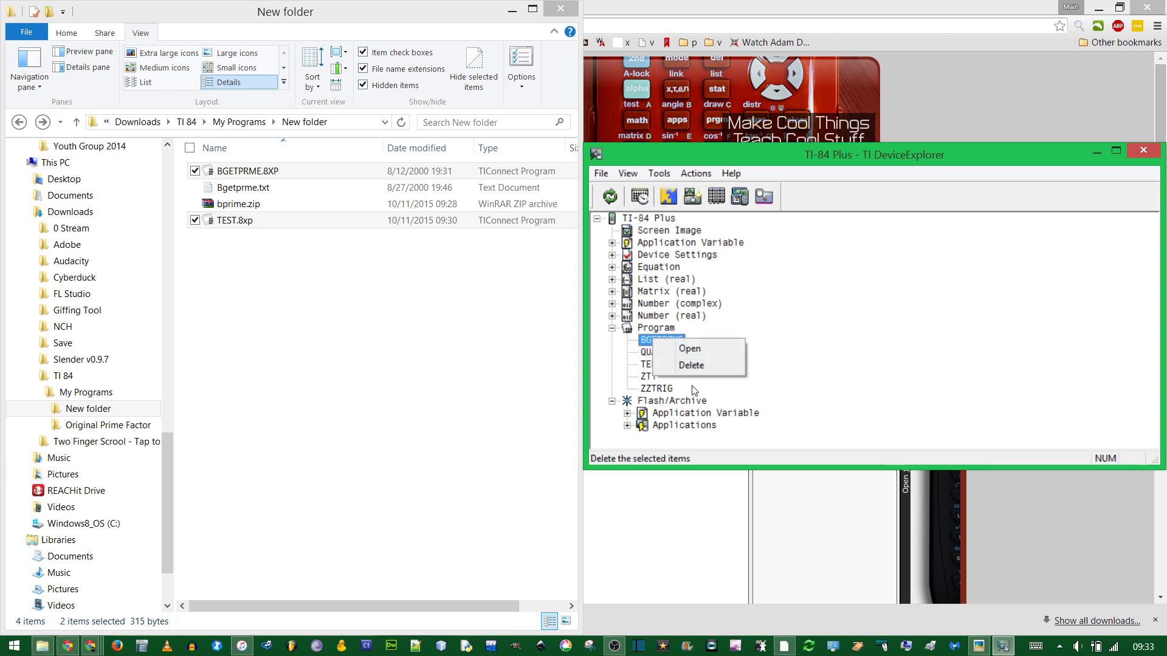
left_click(649, 341)
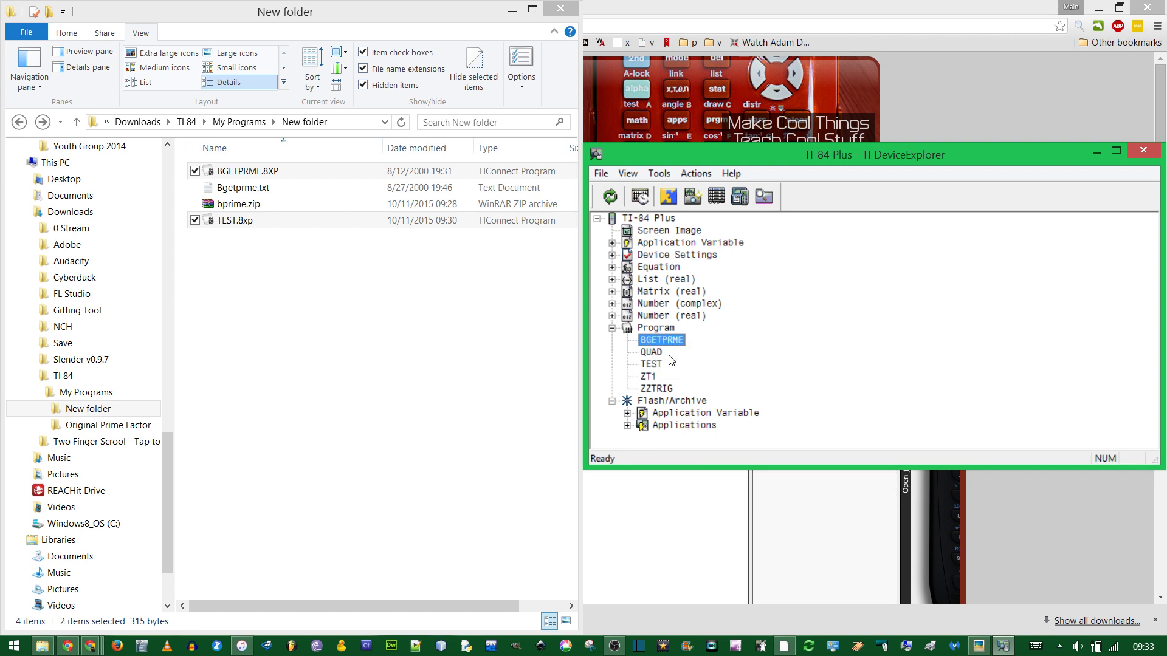
left_click(251, 224)
left_click(249, 224)
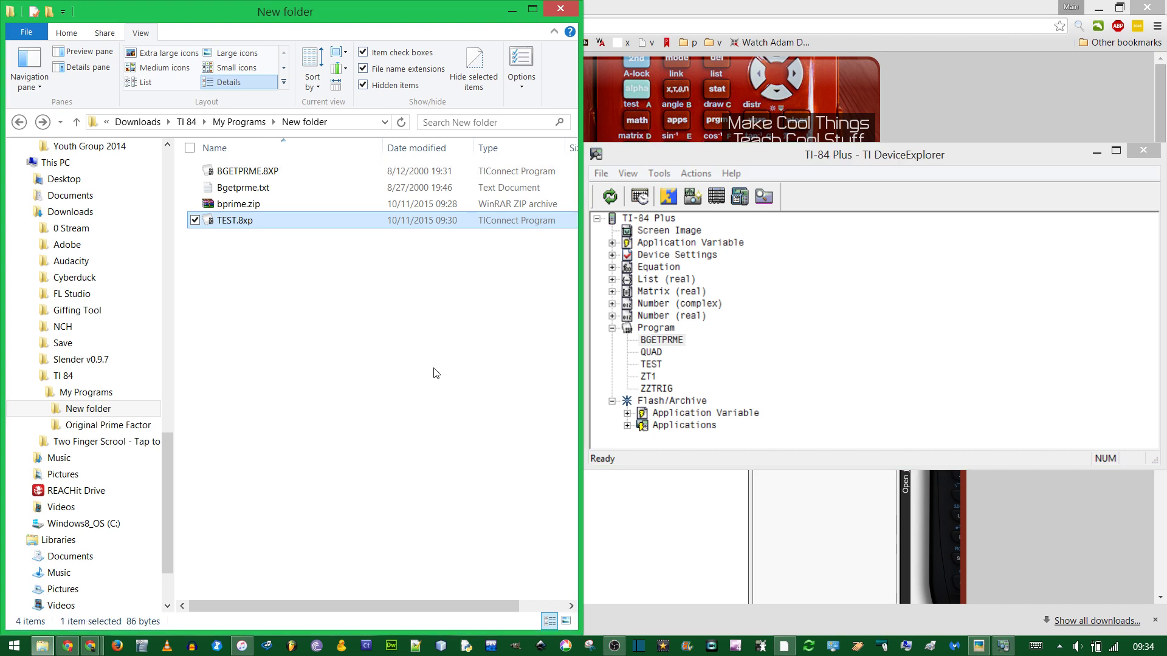
Step: Paste a copy of TEST.8xp and rename it TEST2.8xp
key("ctrl+v")
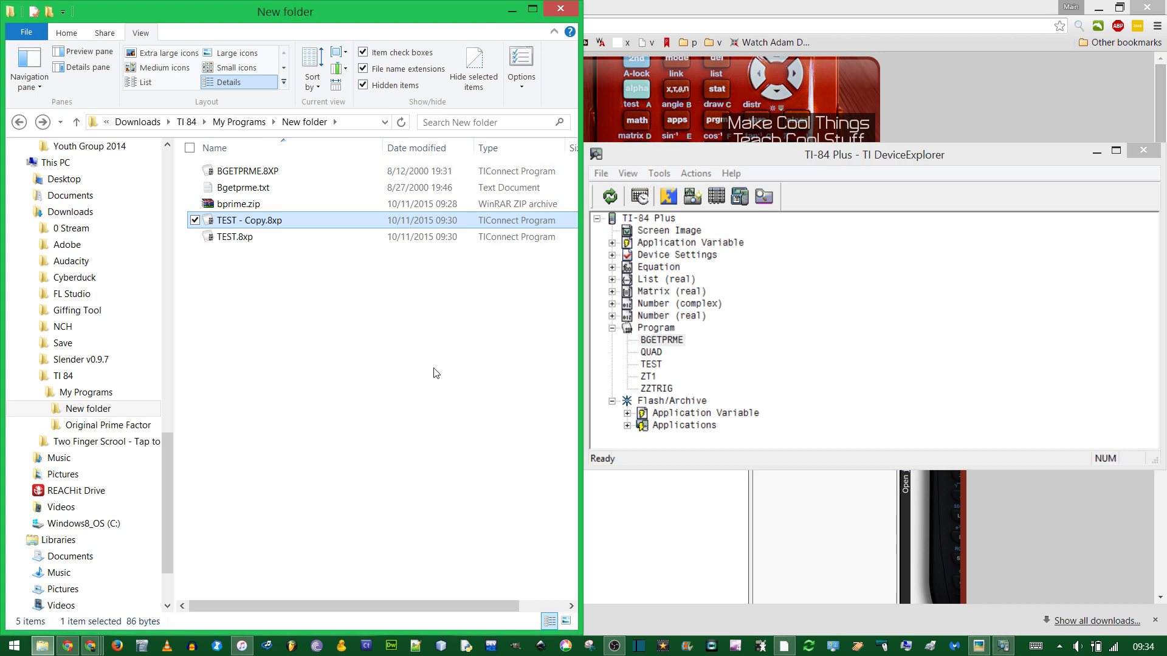
key("F2")
type("TEST2")
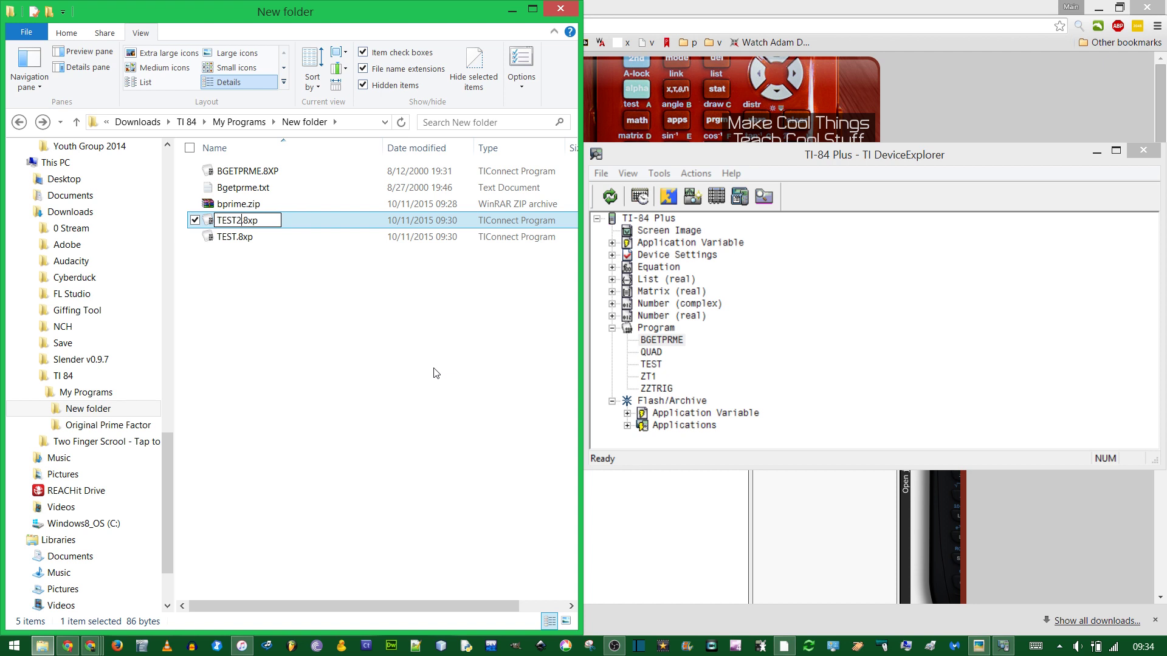
left_click(857, 303)
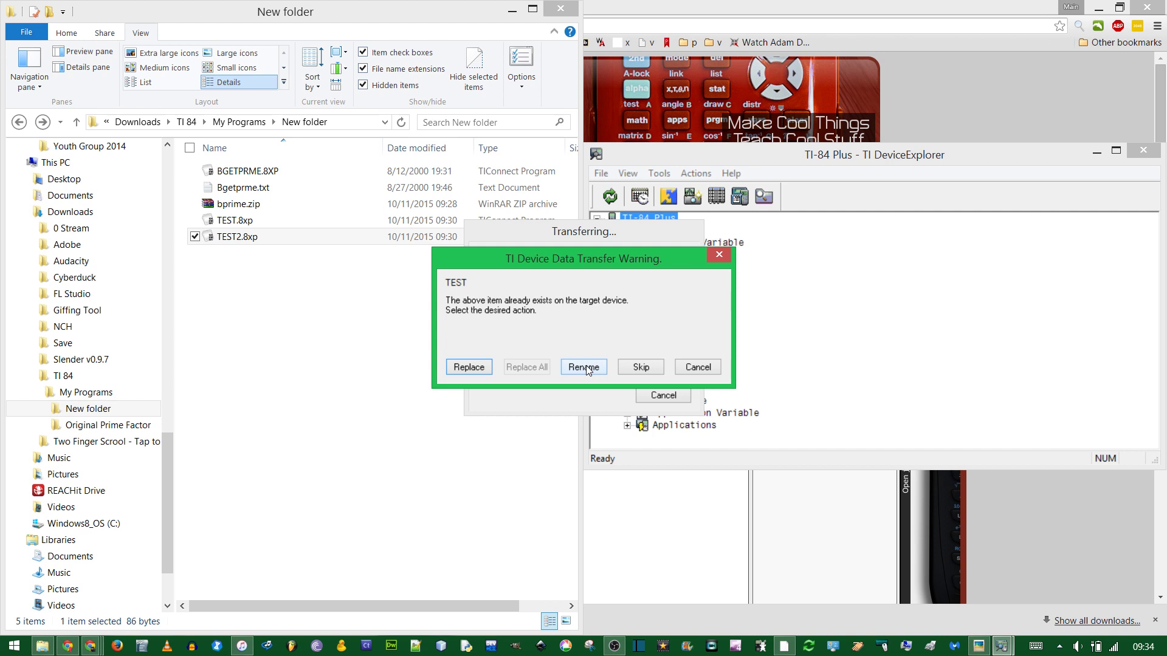
Step: Send TEST2.8xp to the calculator, naming the program TEST2
left_click(586, 368)
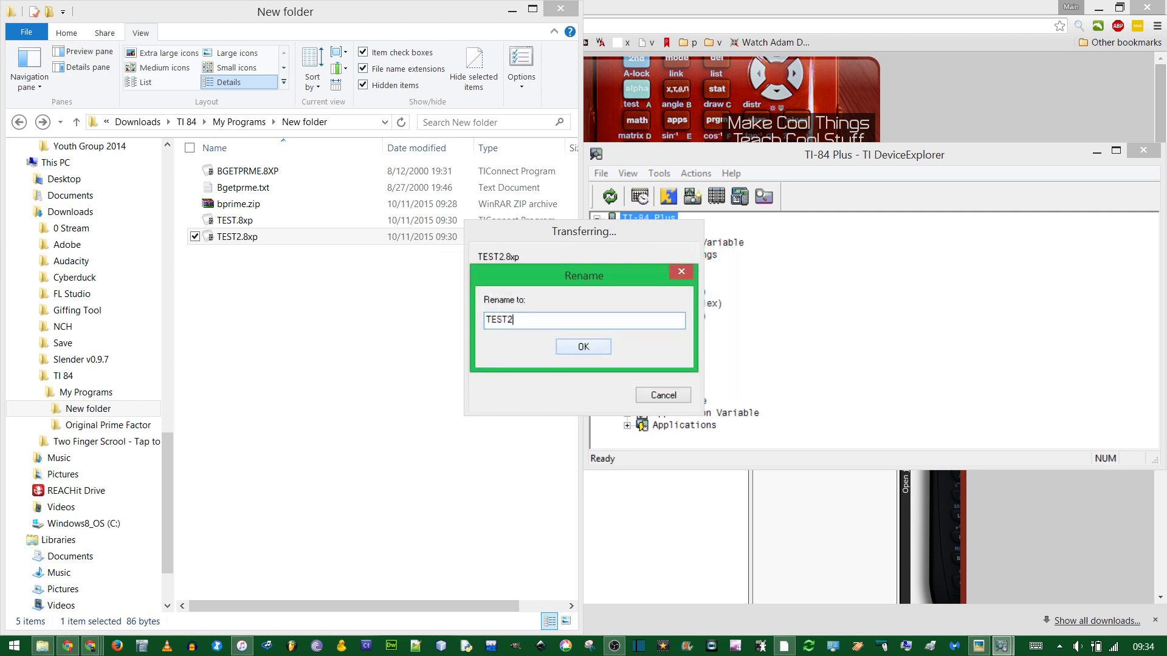
left_click(595, 344)
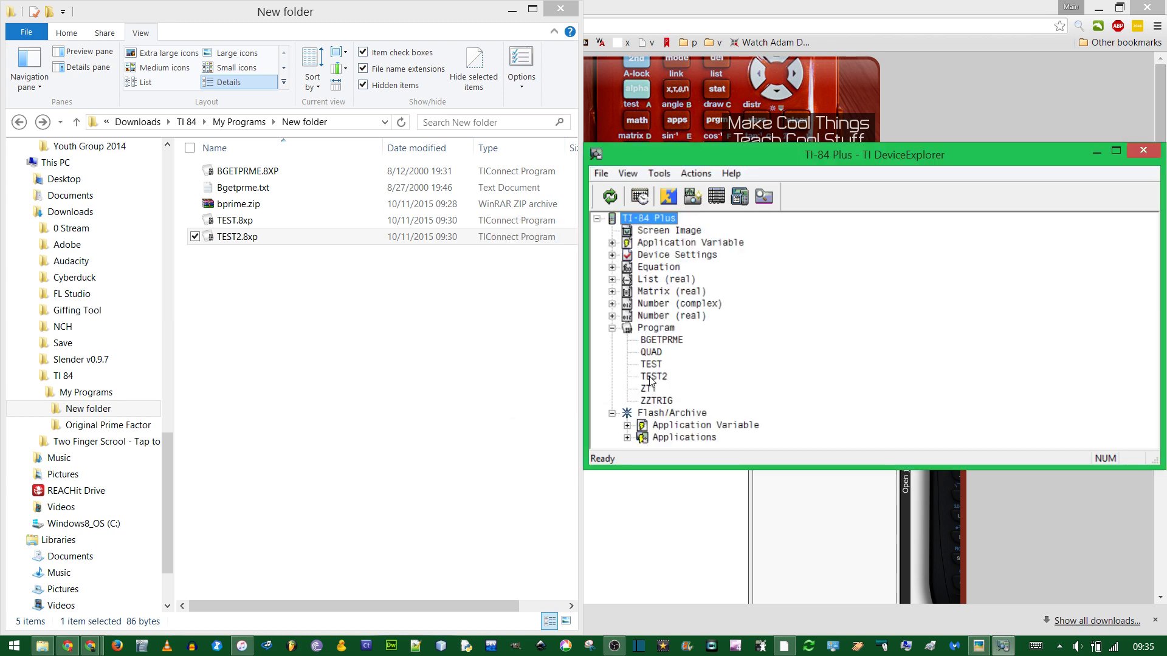
left_click(651, 377)
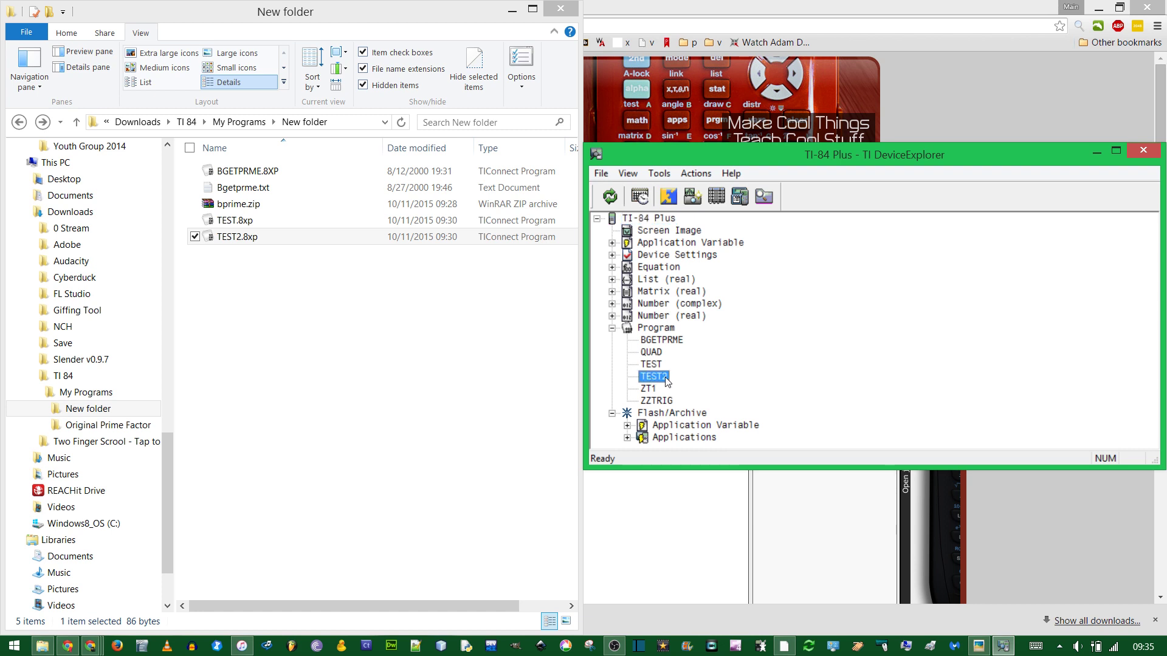
key("alt+Tab")
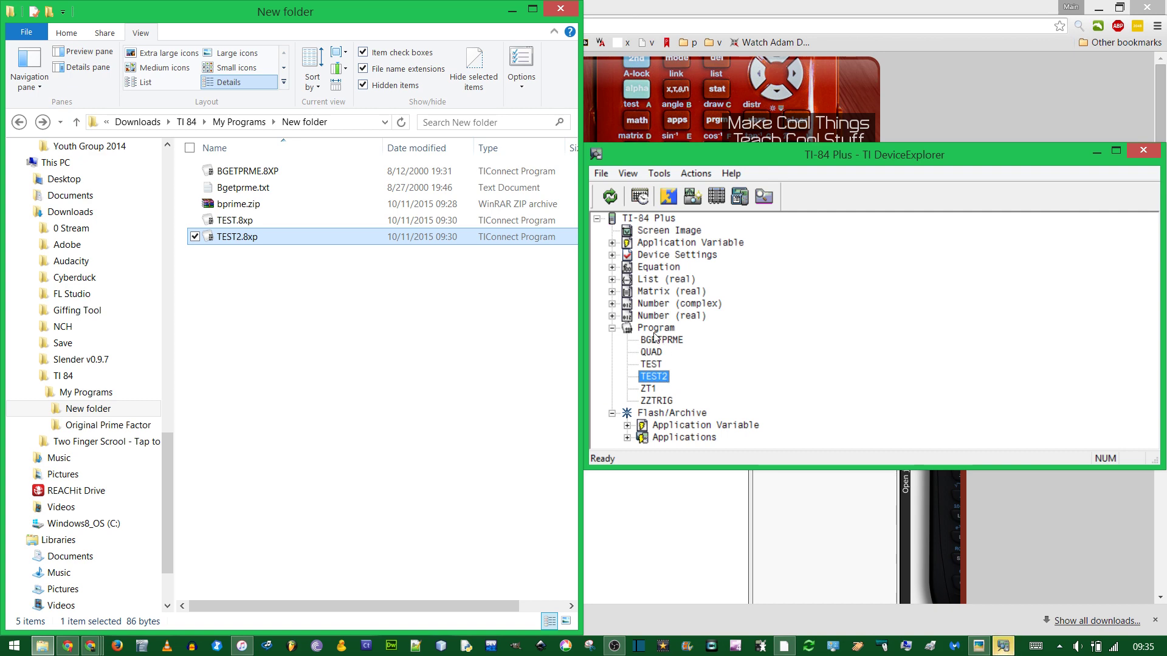
left_click_drag(664, 384, 497, 387)
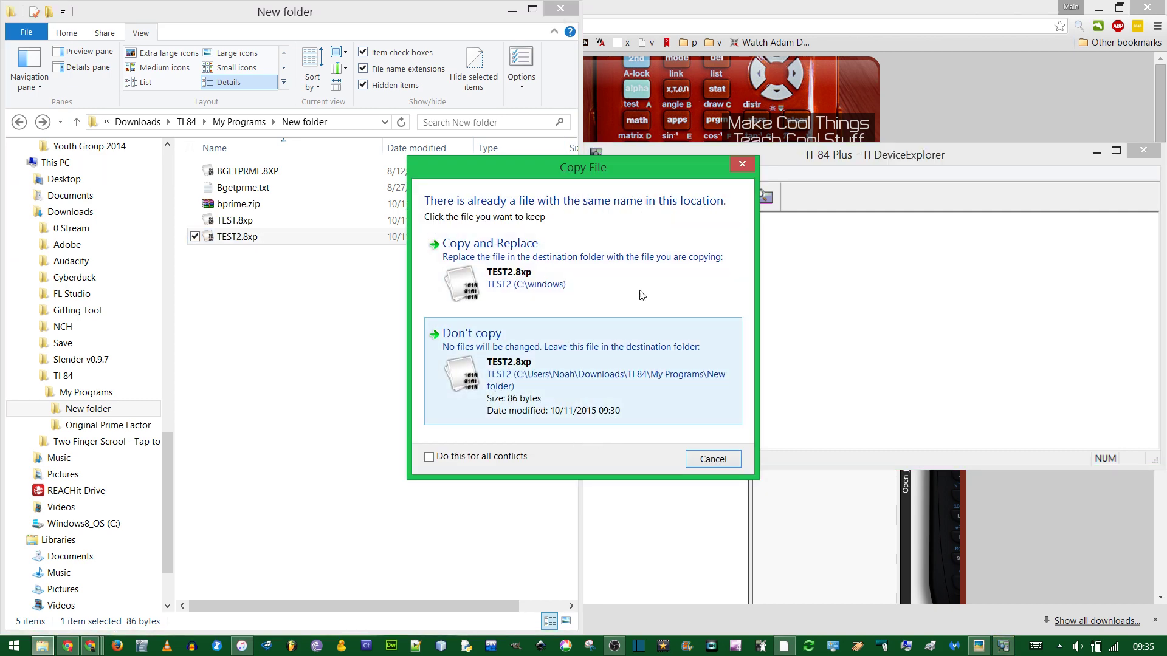
left_click(723, 462)
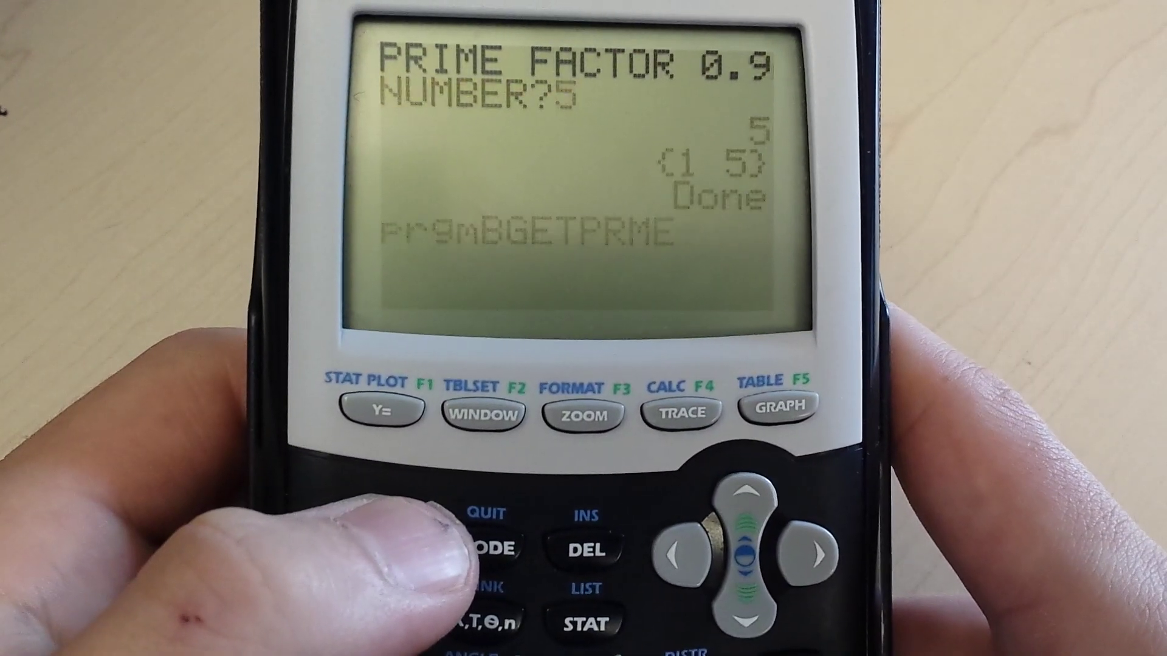
Step: Enter 12 into BGETPRME to factor it into 2, 2, 3
type("12")
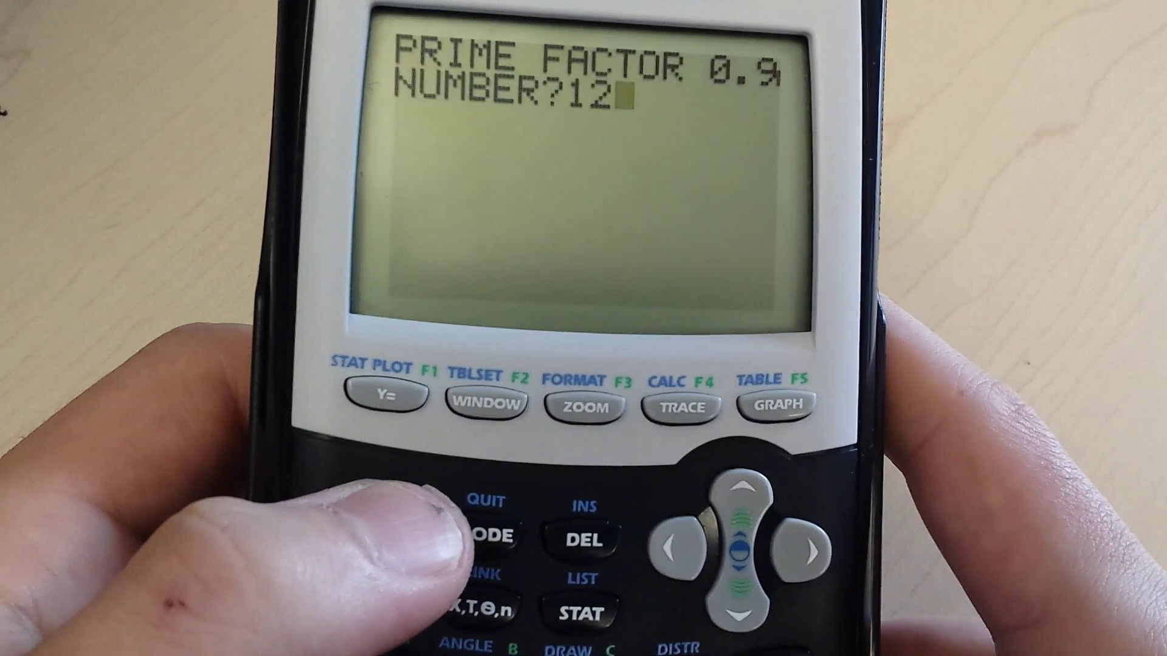
key("Return")
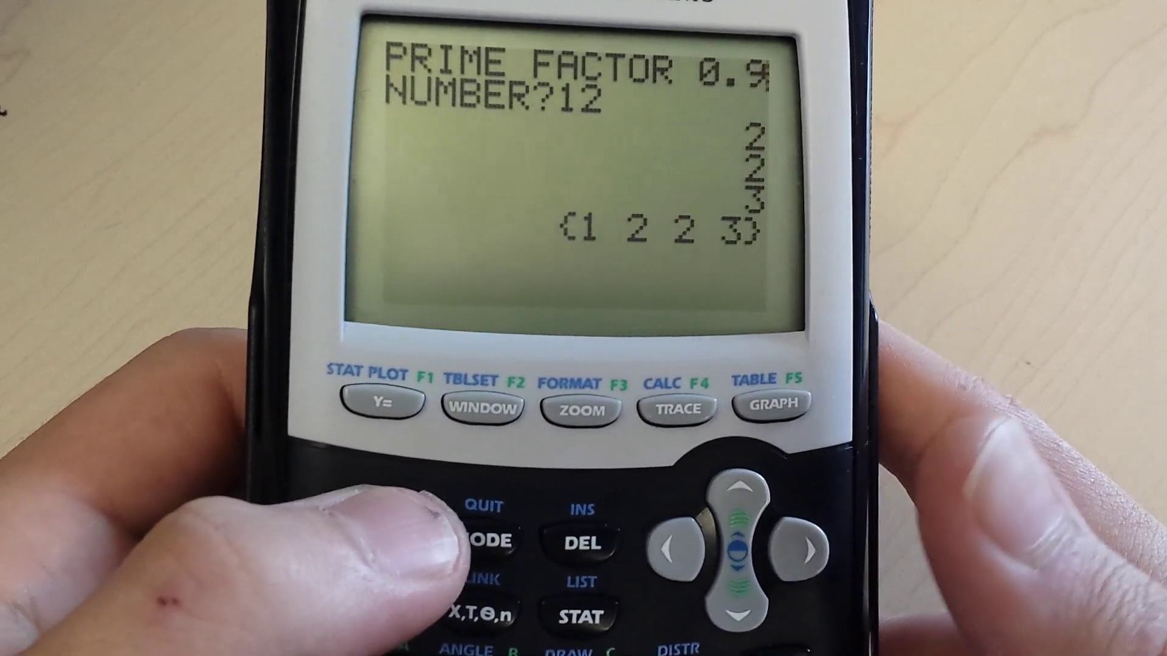